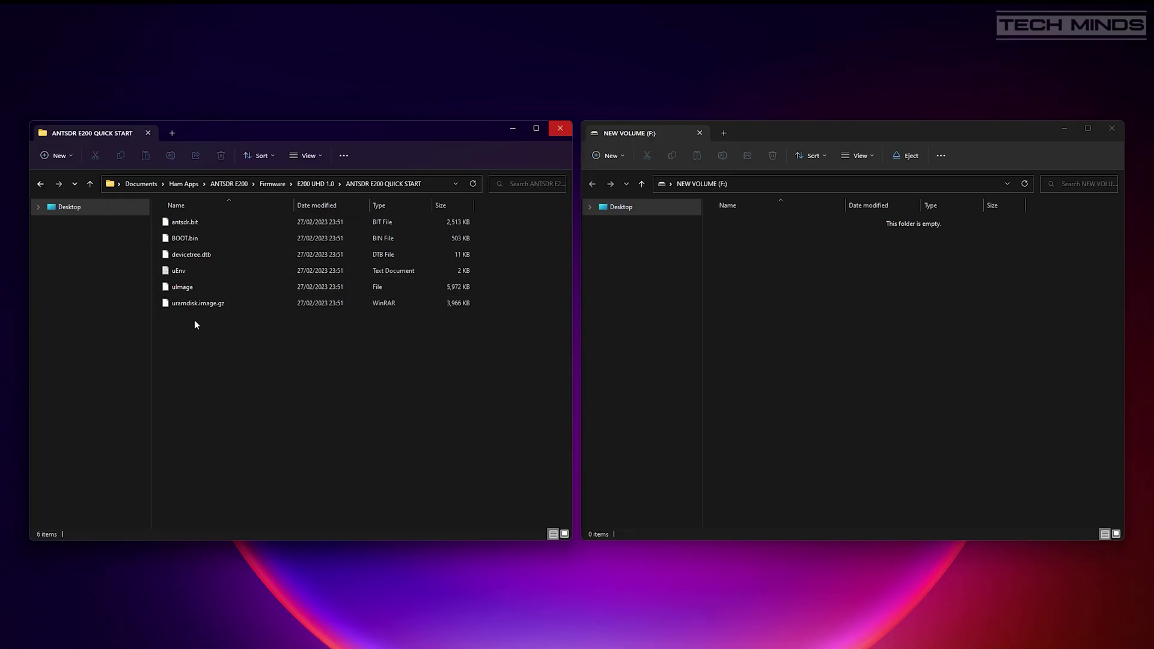
Marquee-select all six ANTSDR E200 QUICK START firmware files beside the empty F: drive
left_click_drag(194, 320, 175, 224)
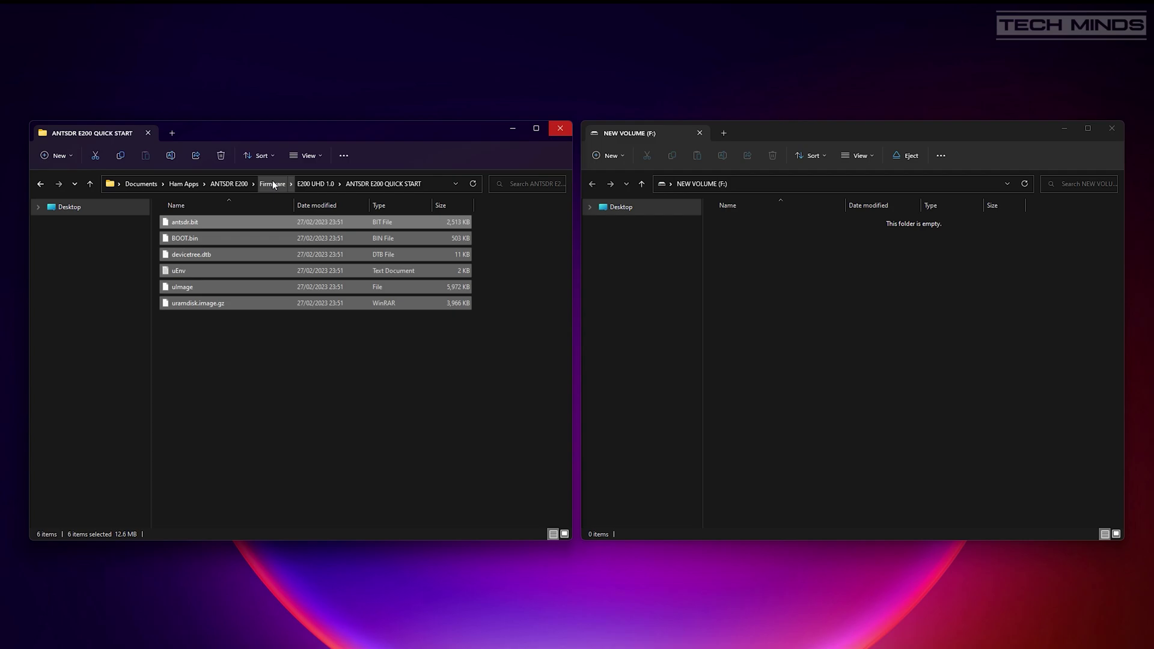
Go to Firmware > E200 Pluto > e200 > sdimg and select its five boot files
left_click(272, 184)
double_click(191, 222)
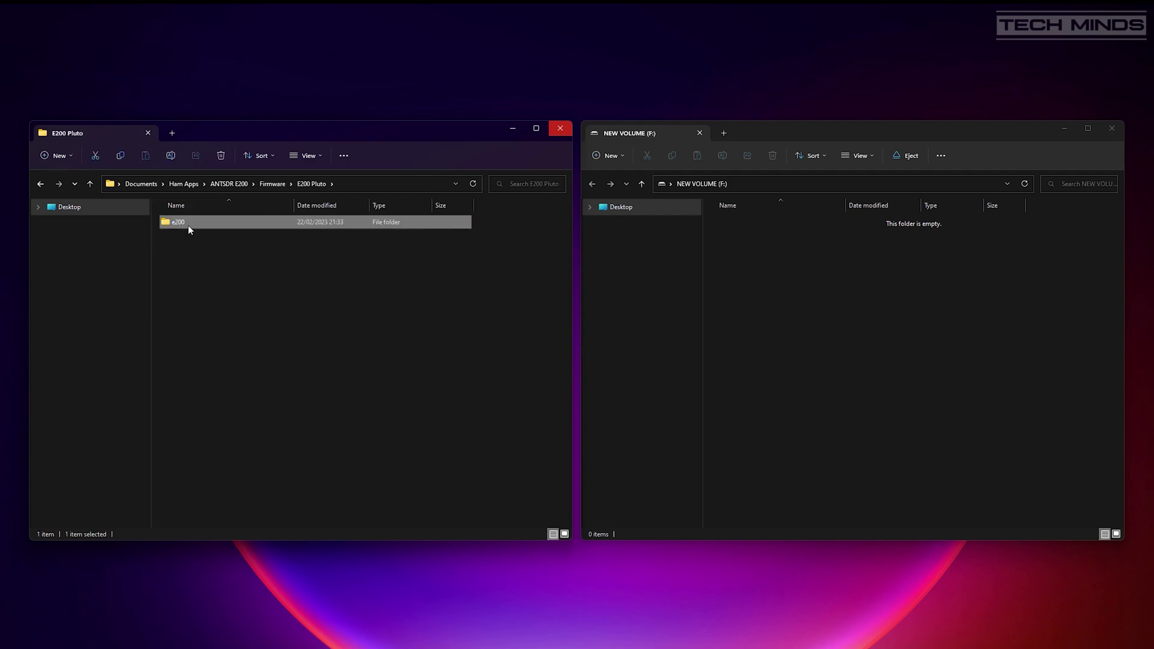
double_click(188, 225)
double_click(181, 238)
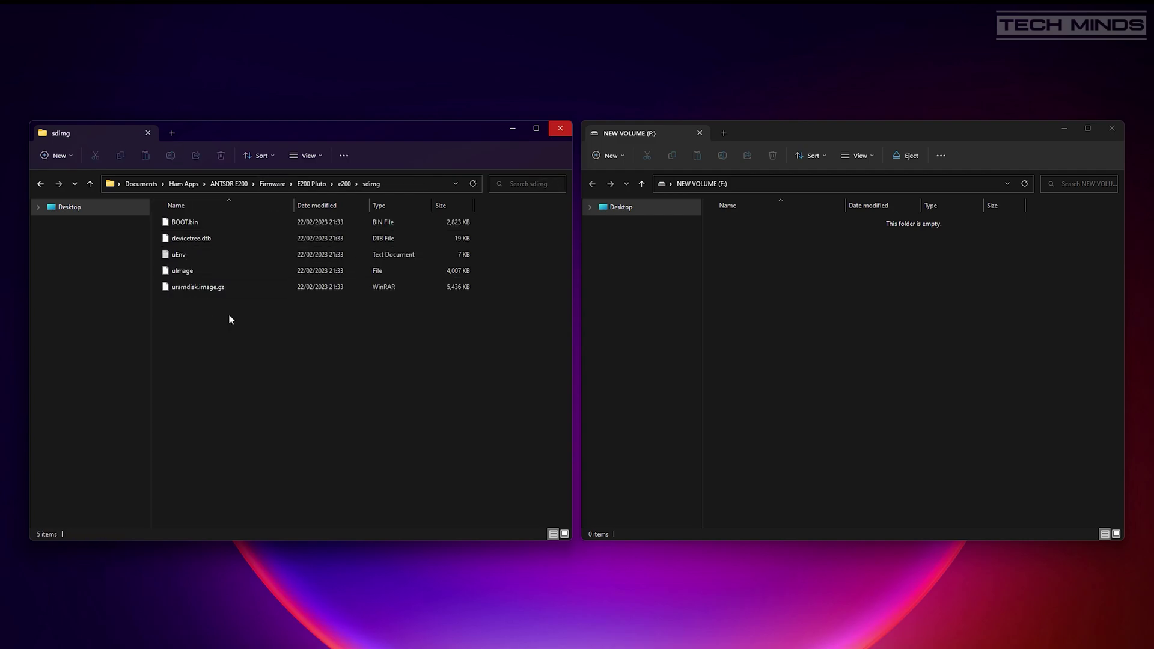
left_click_drag(228, 315, 759, 287)
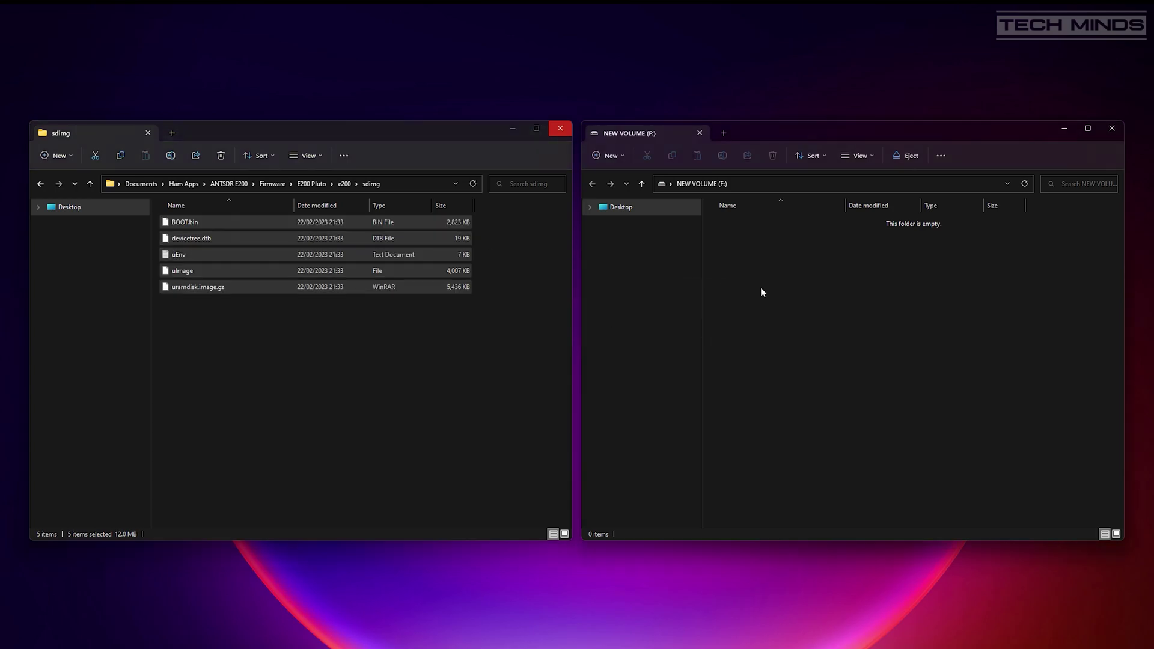
Search the network for PlutoSDR devices and add the found antsdr as a new definition
left_click(766, 369)
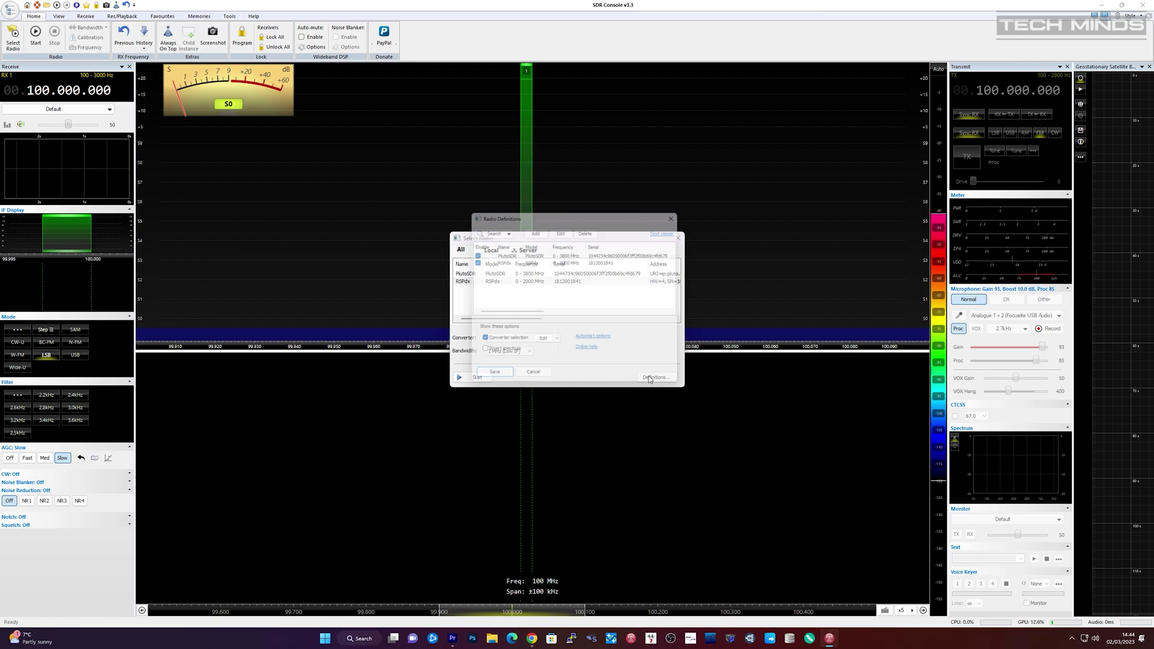
left_click(488, 229)
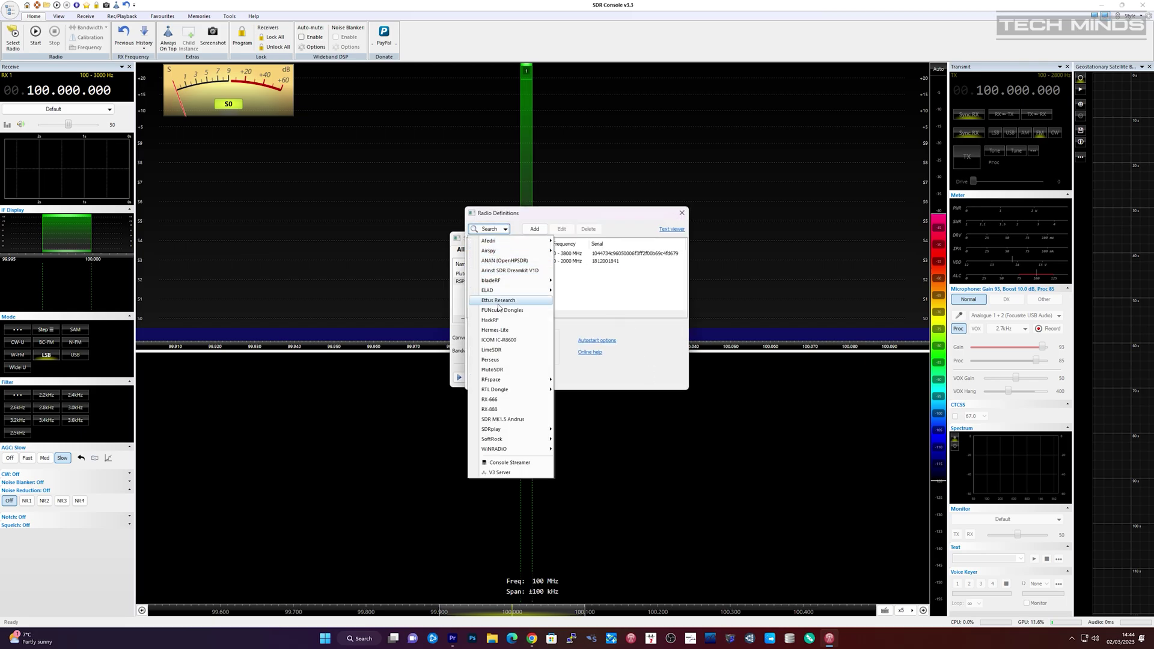
left_click(506, 370)
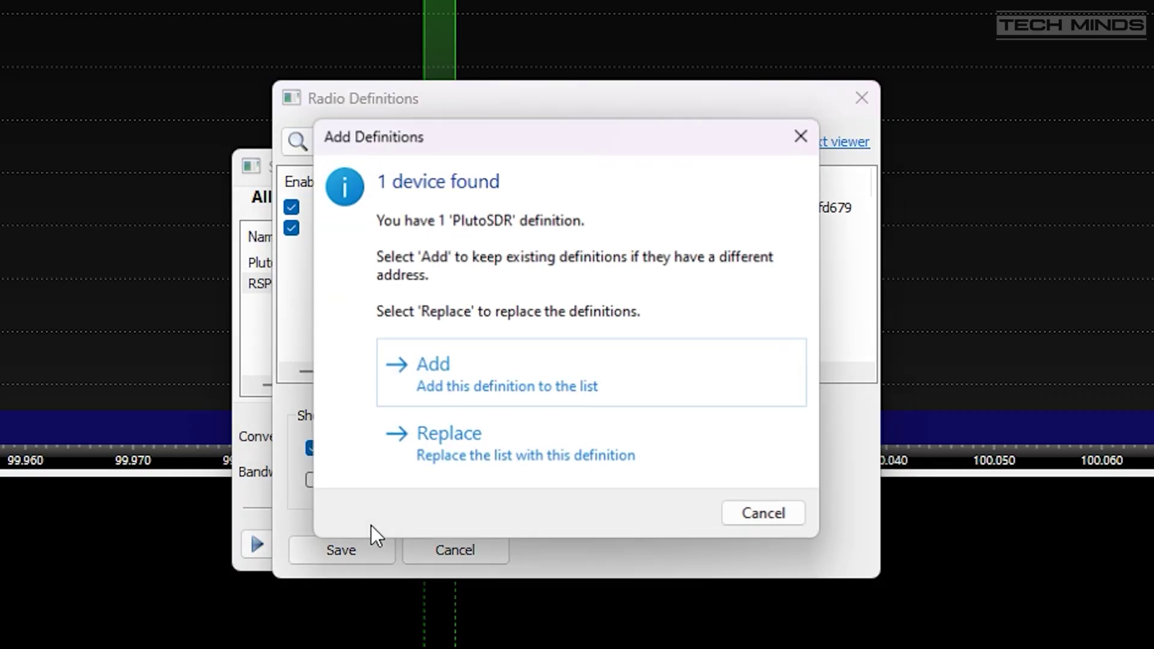
left_click(542, 317)
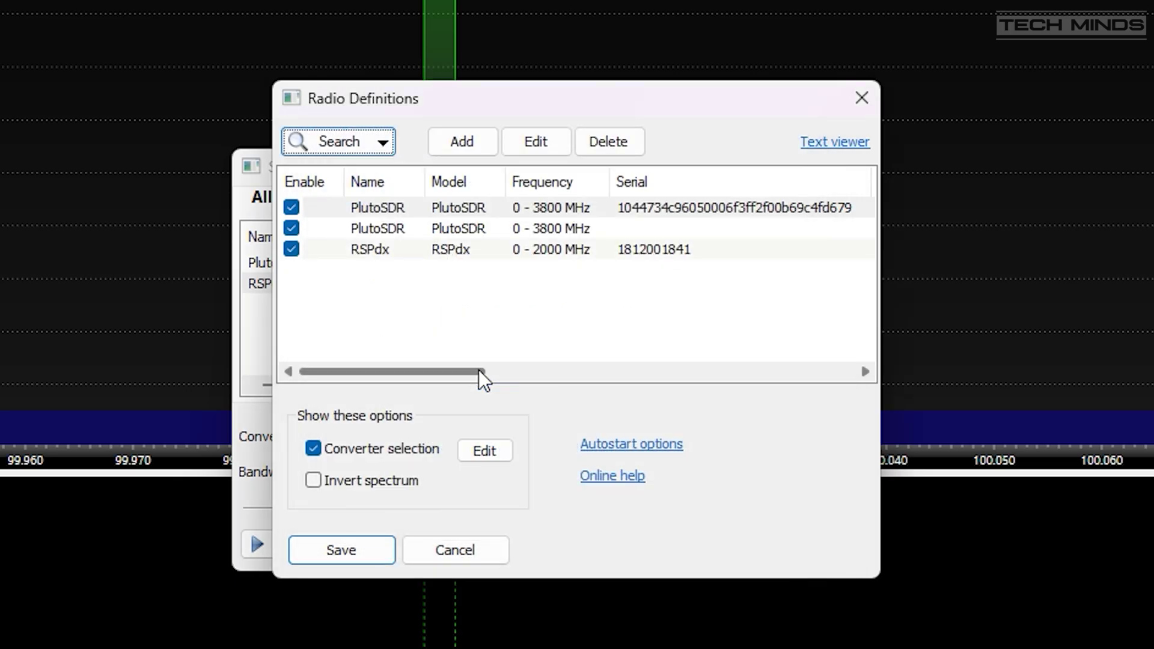
Save the radio definitions and start receiving with the PlutoSDR
left_click(593, 213)
left_click_drag(475, 372, 610, 371)
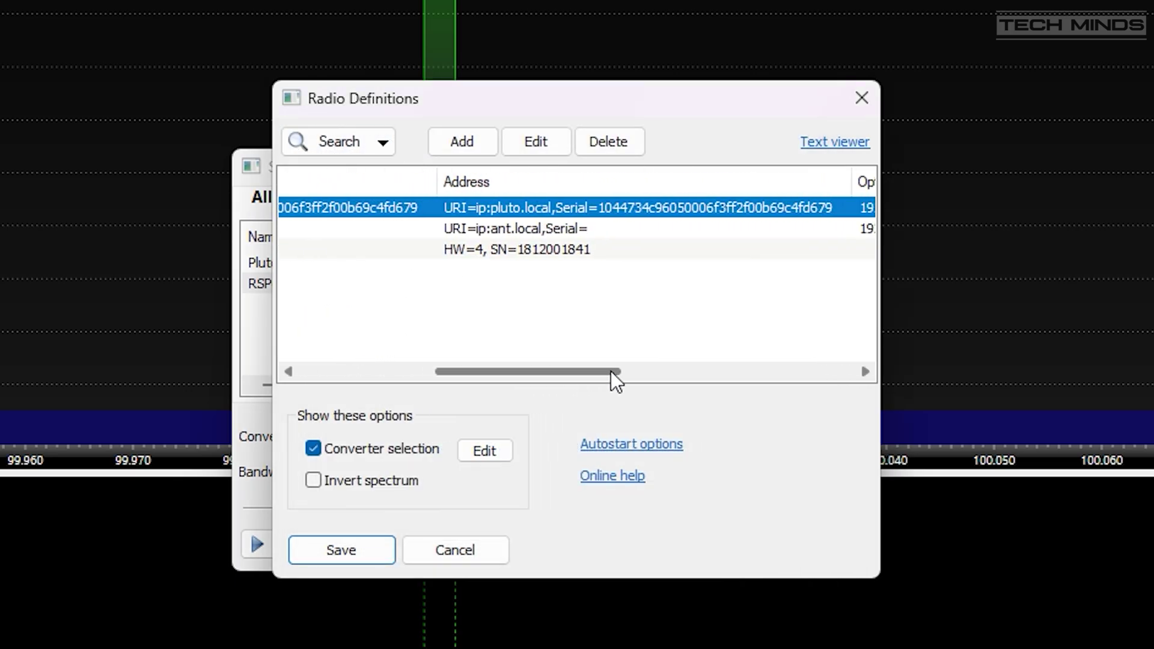
left_click(341, 550)
left_click(289, 546)
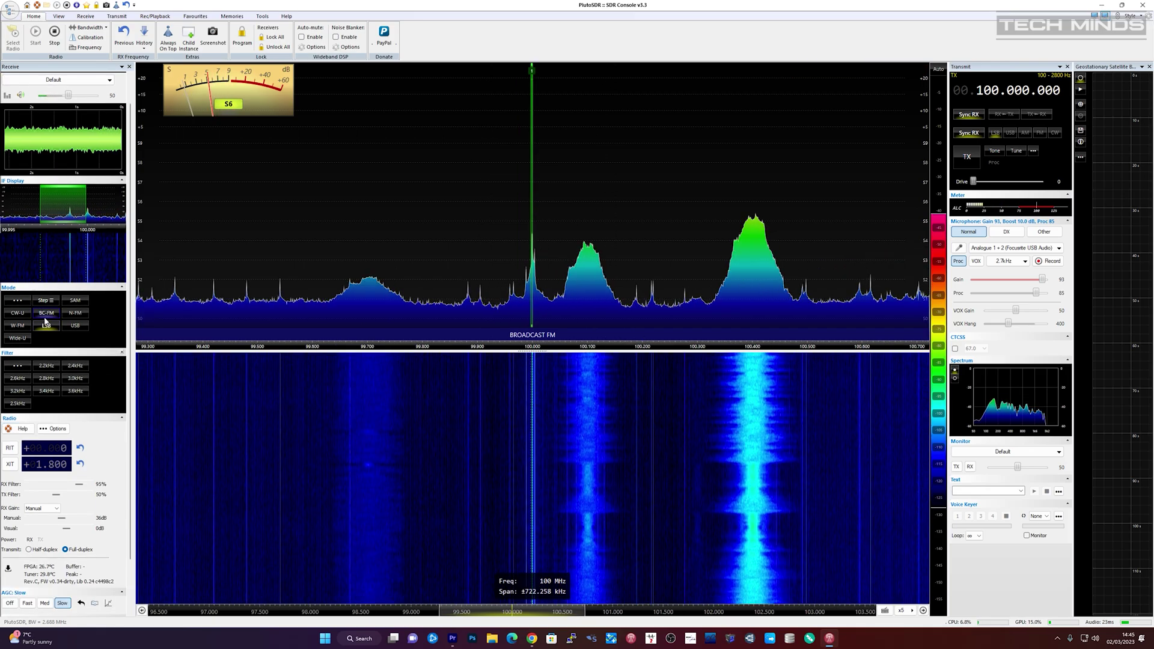
Switch to broadcast FM and tune to the station at 100.4 MHz
left_click(46, 313)
left_click(750, 423)
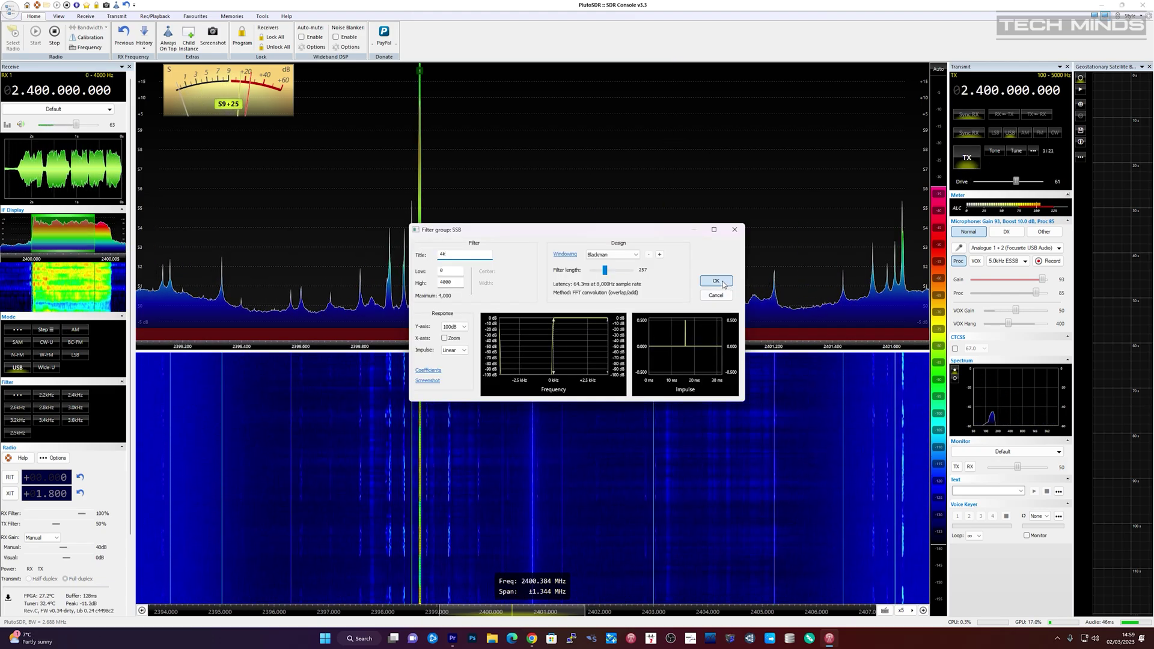
Save the new 4k SSB filter and apply it to the receiver
left_click(723, 283)
left_click(478, 393)
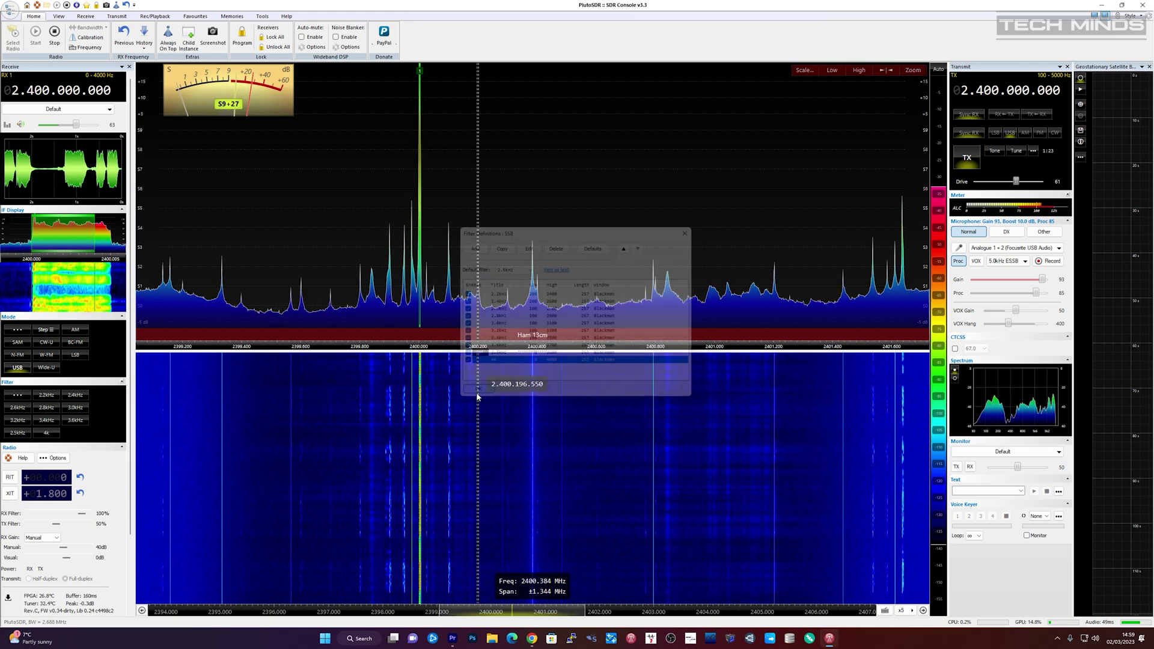
left_click(47, 434)
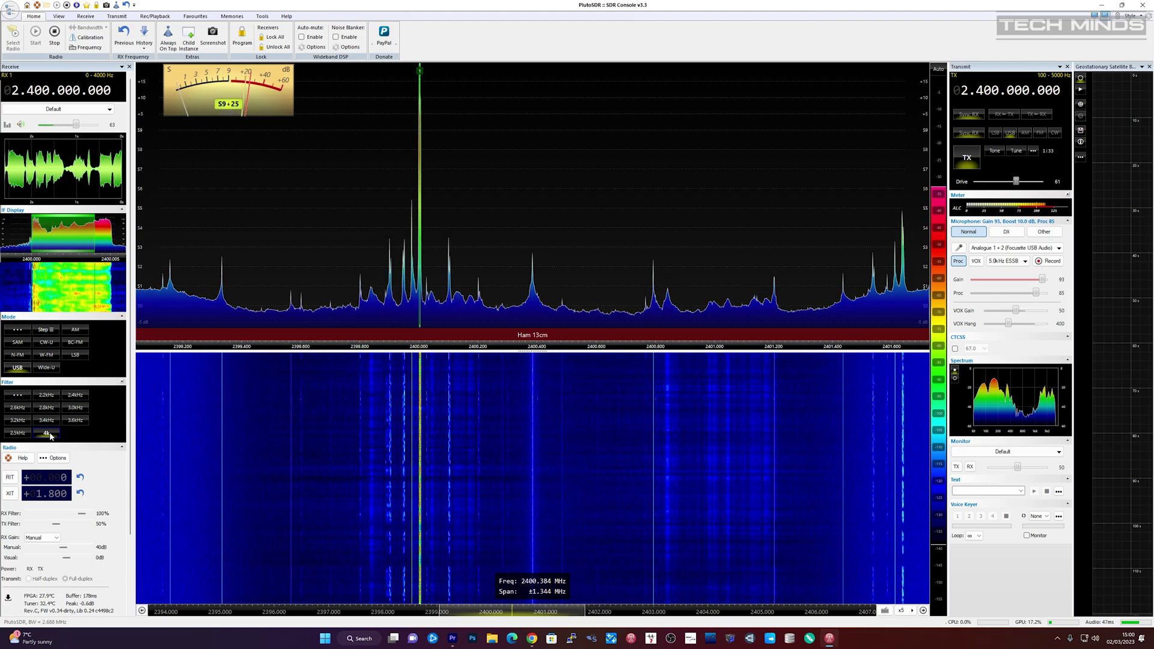
Receive the 2400 MHz carrier in Wide-U mode with the 5 kHz filter
left_click(47, 368)
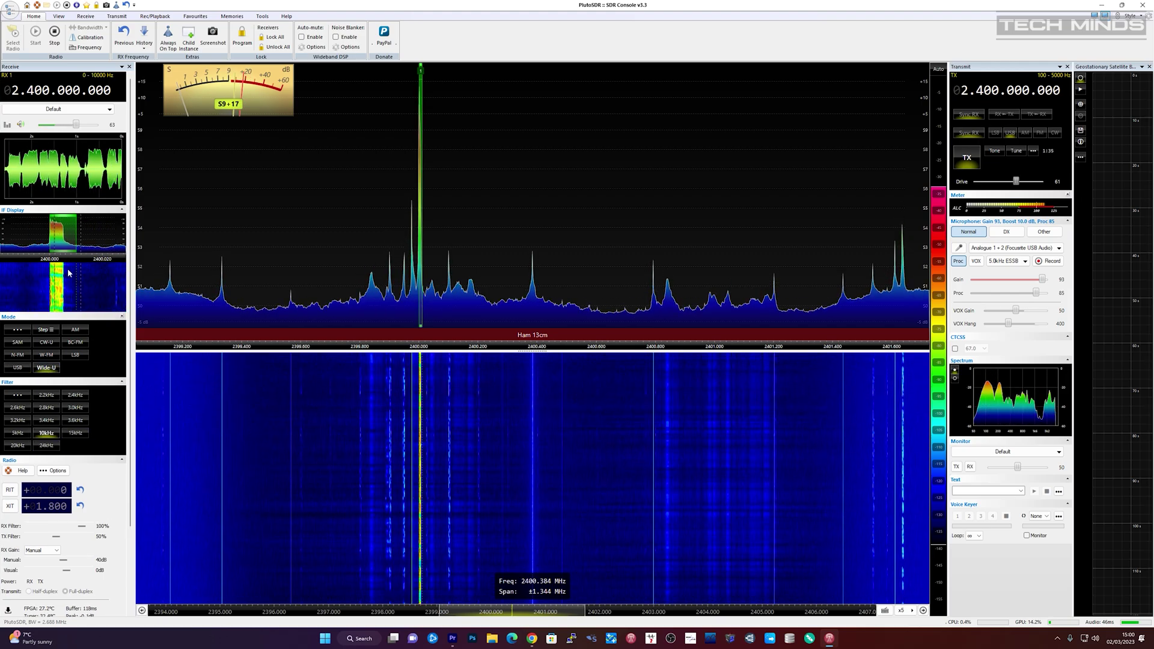
left_click(20, 436)
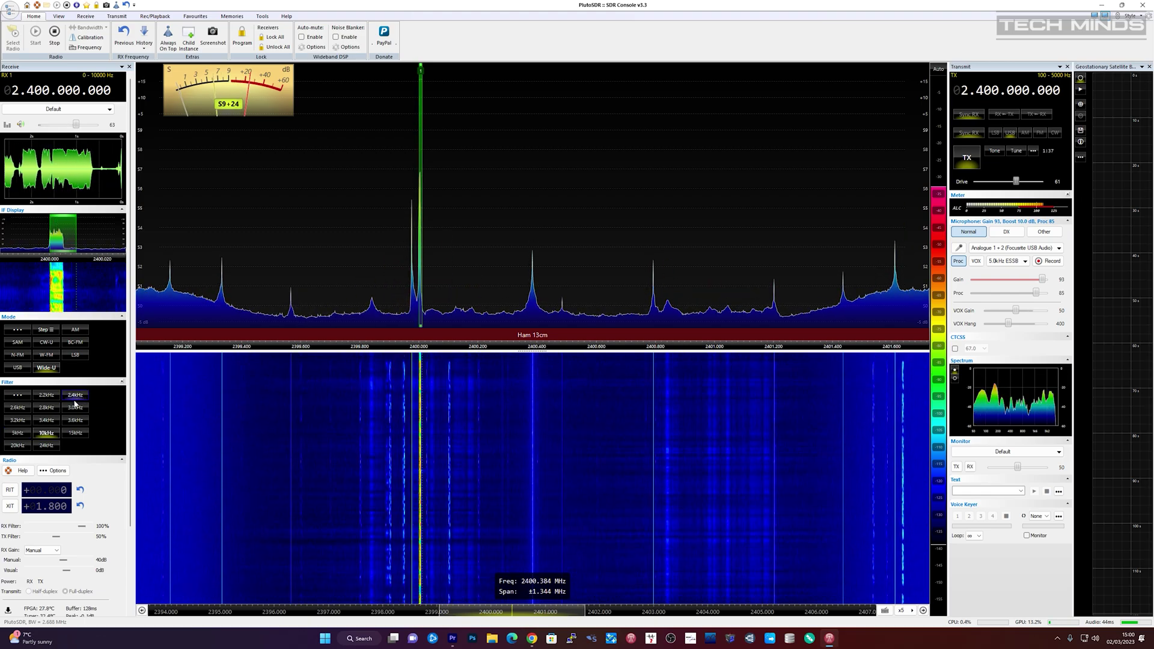
left_click(20, 434)
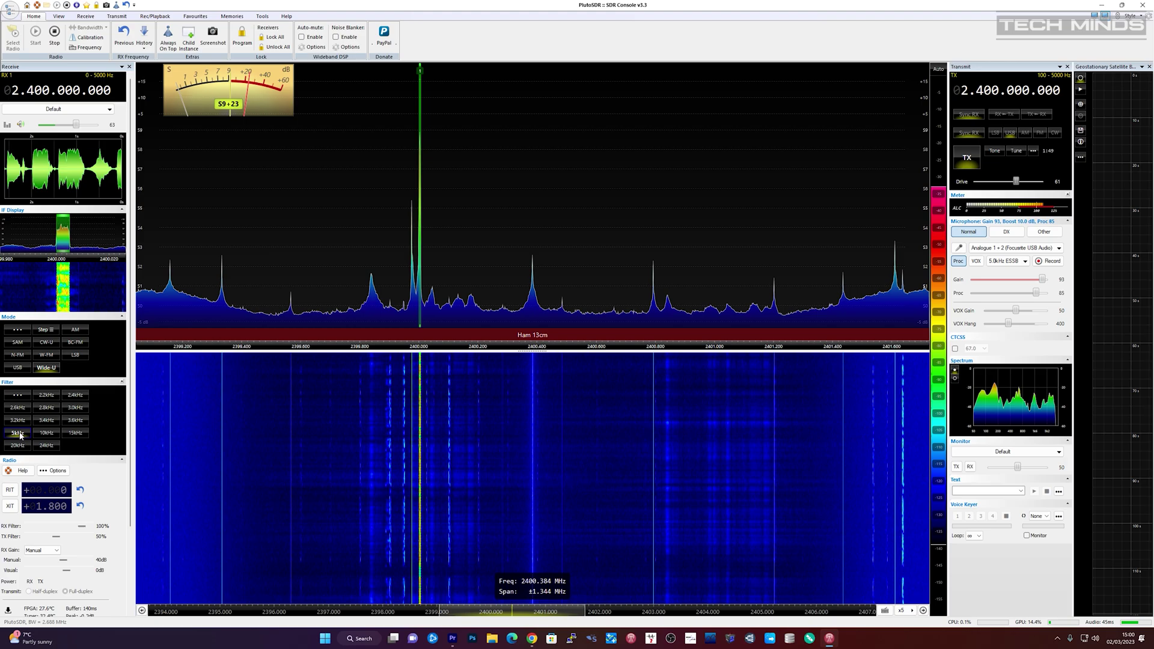
Zoom the spectrum in on the 2400 MHz signal and stop transmitting
mouse_move(905, 200)
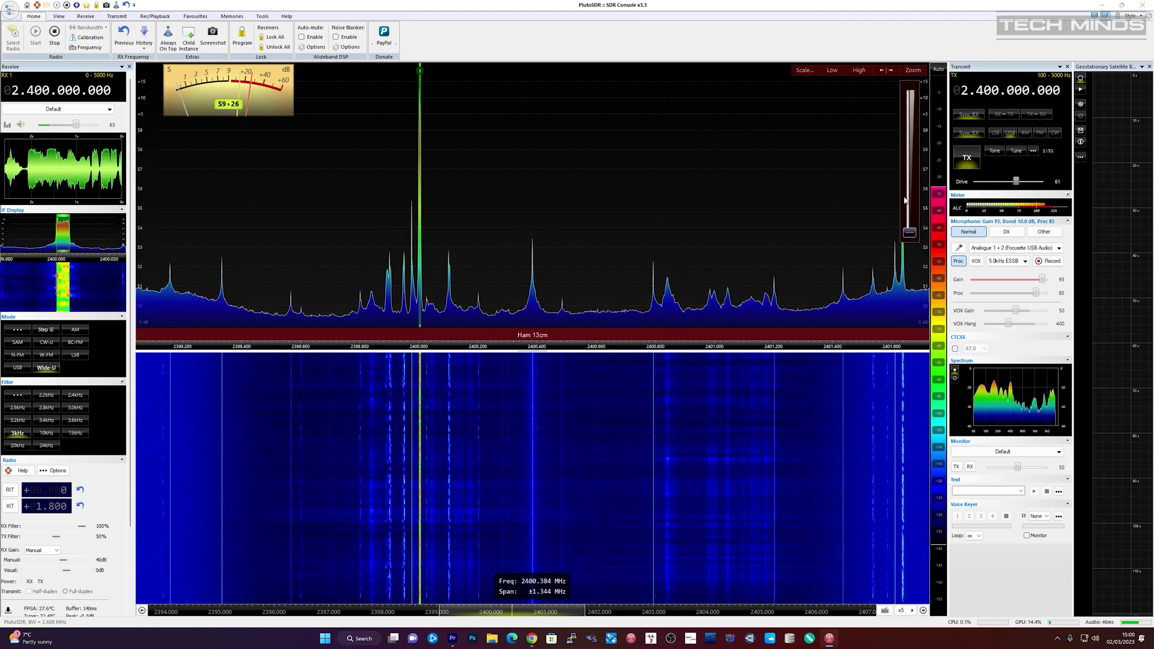
left_click_drag(909, 238, 906, 120)
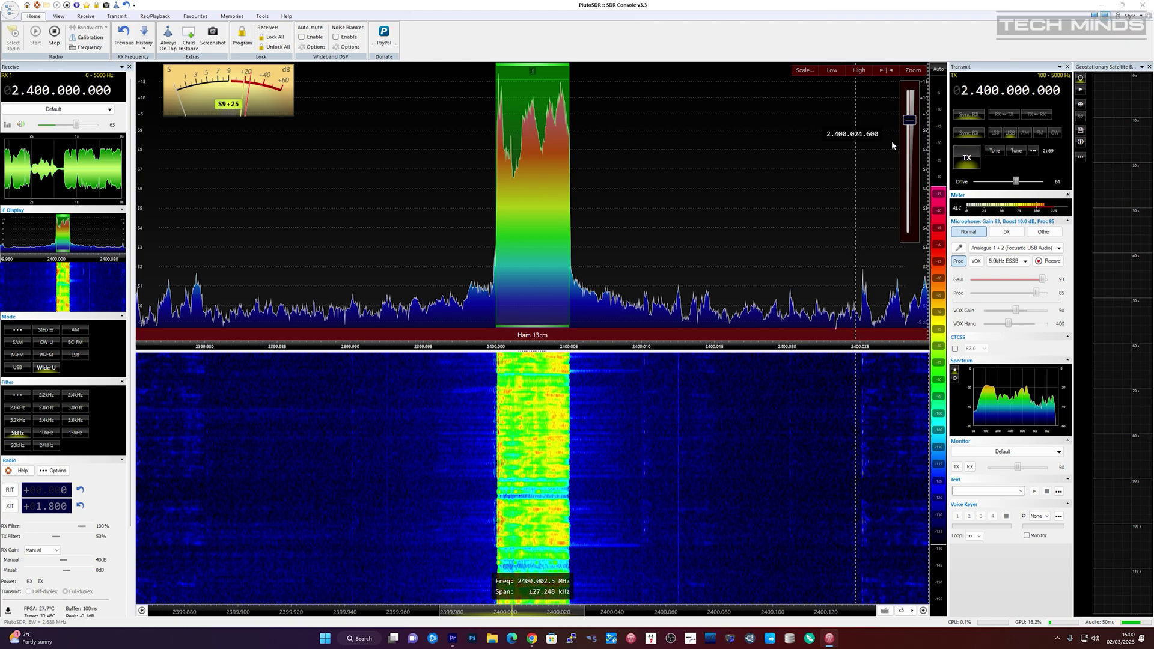
left_click(957, 157)
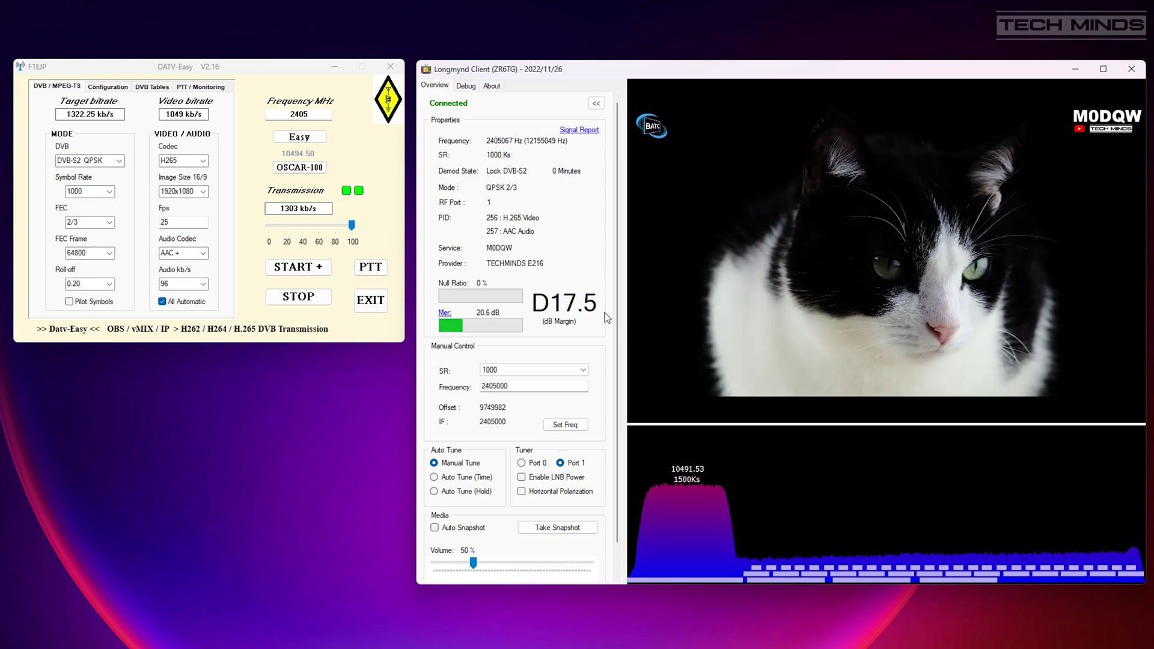
key("ctrl+shift+Escape")
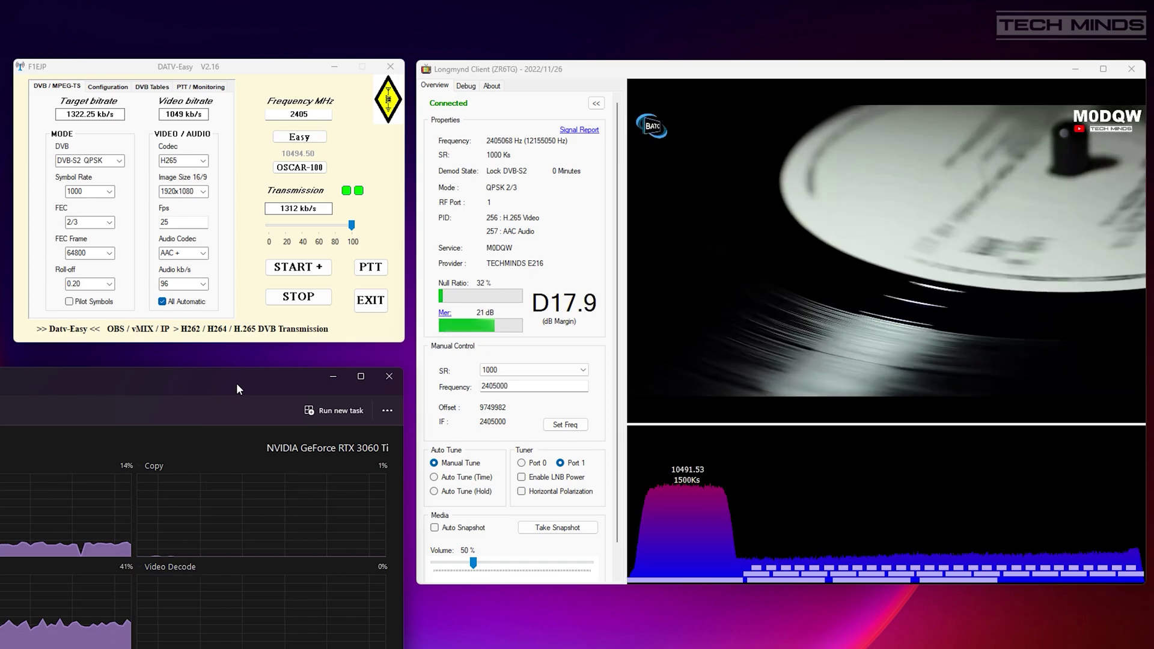
key("alt+F4")
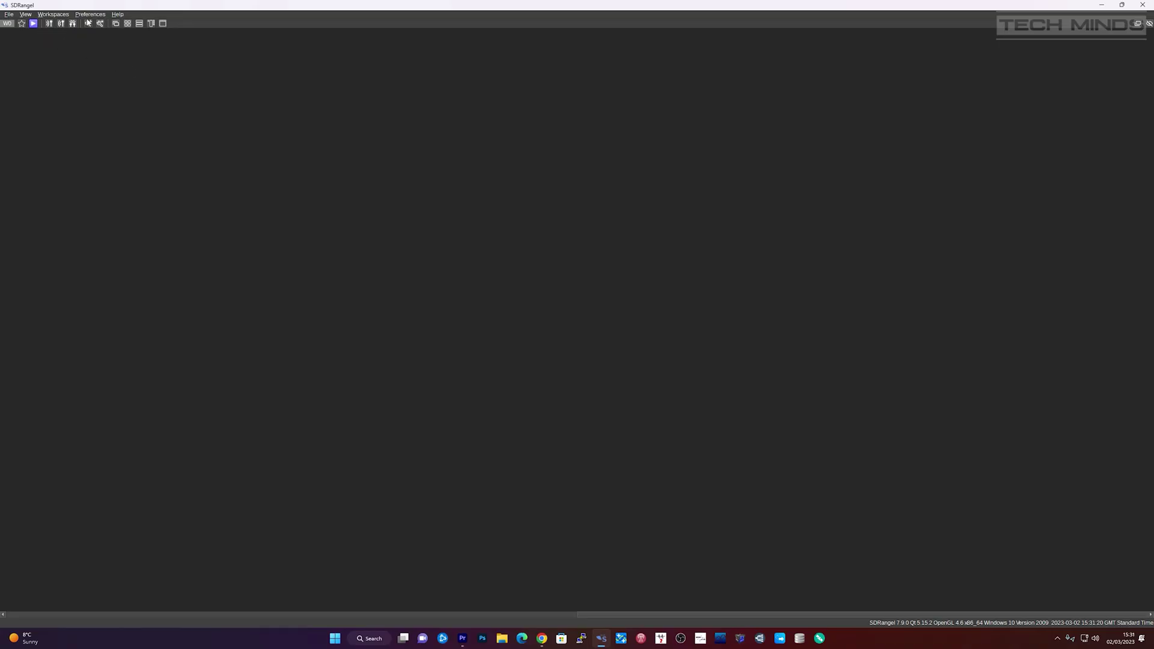
Change the PlutoSDR device user argument in Preferences to uri=ip:192.168.1.10
left_click(89, 14)
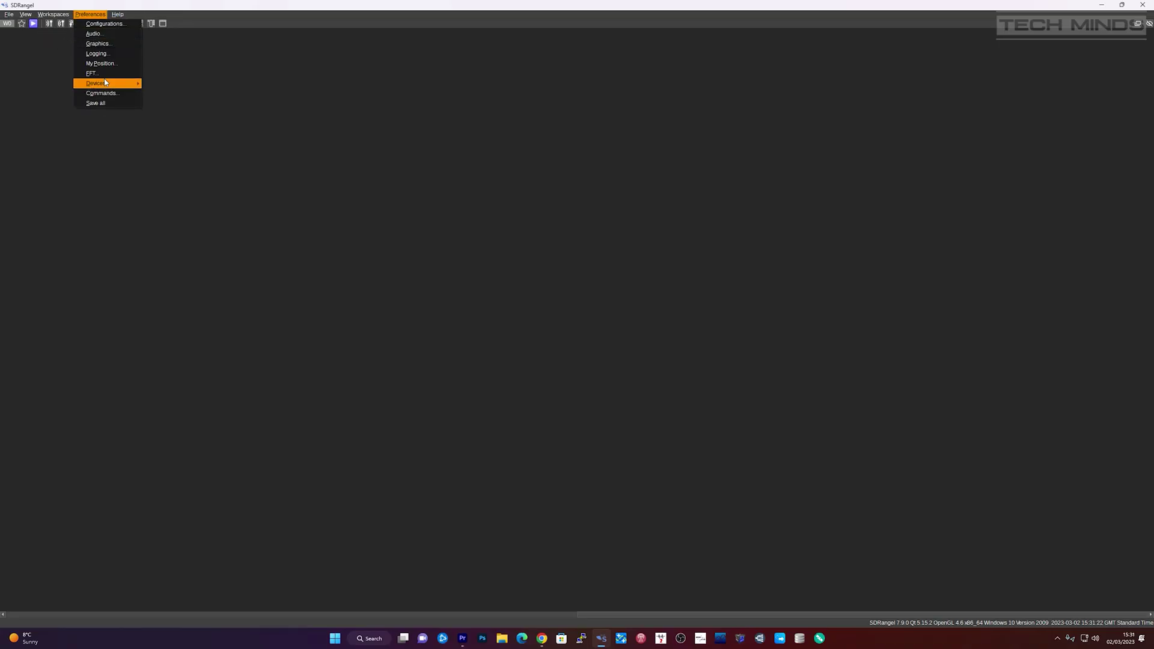
mouse_move(120, 83)
left_click(170, 83)
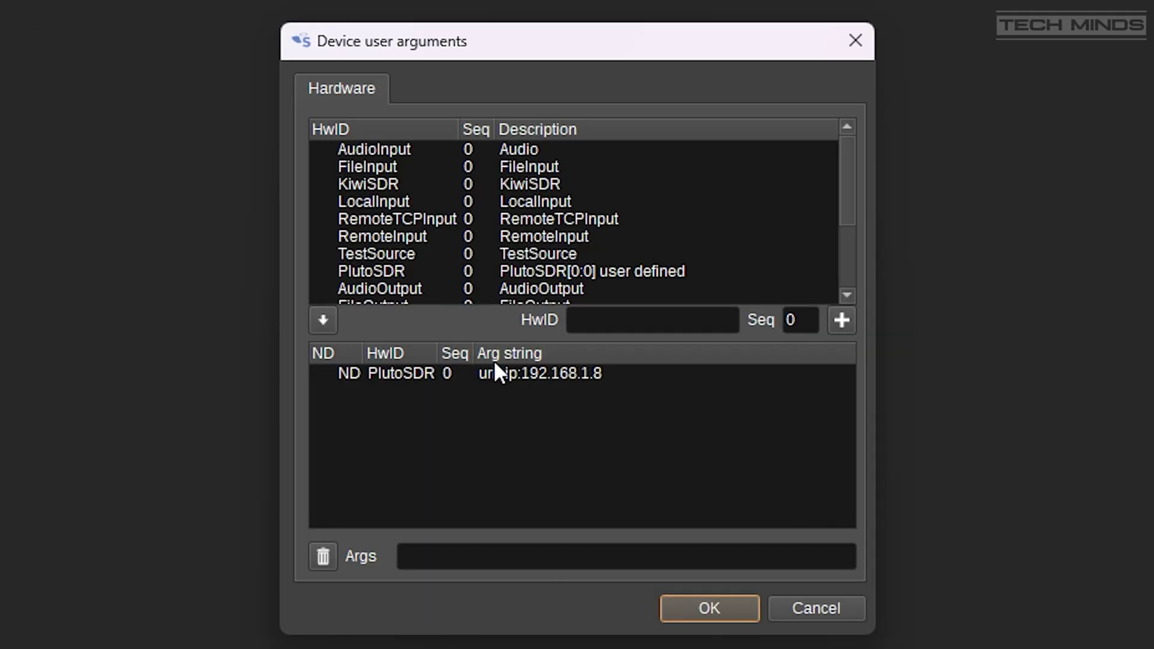
left_click(444, 375)
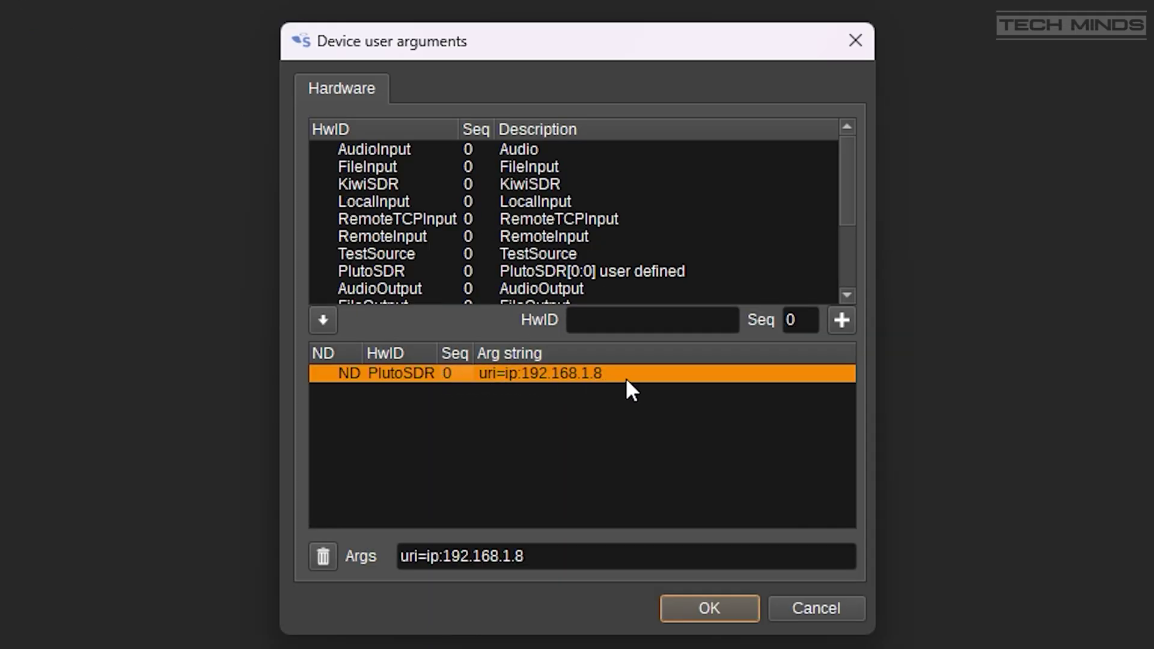
left_click_drag(554, 556, 519, 559)
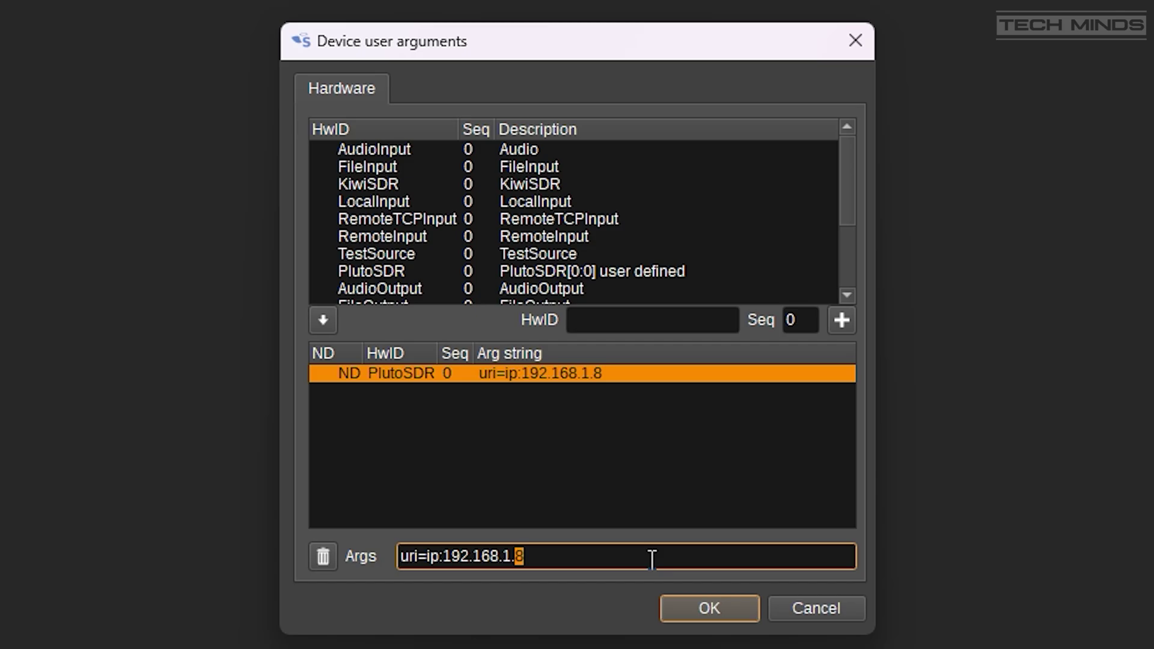
type("10")
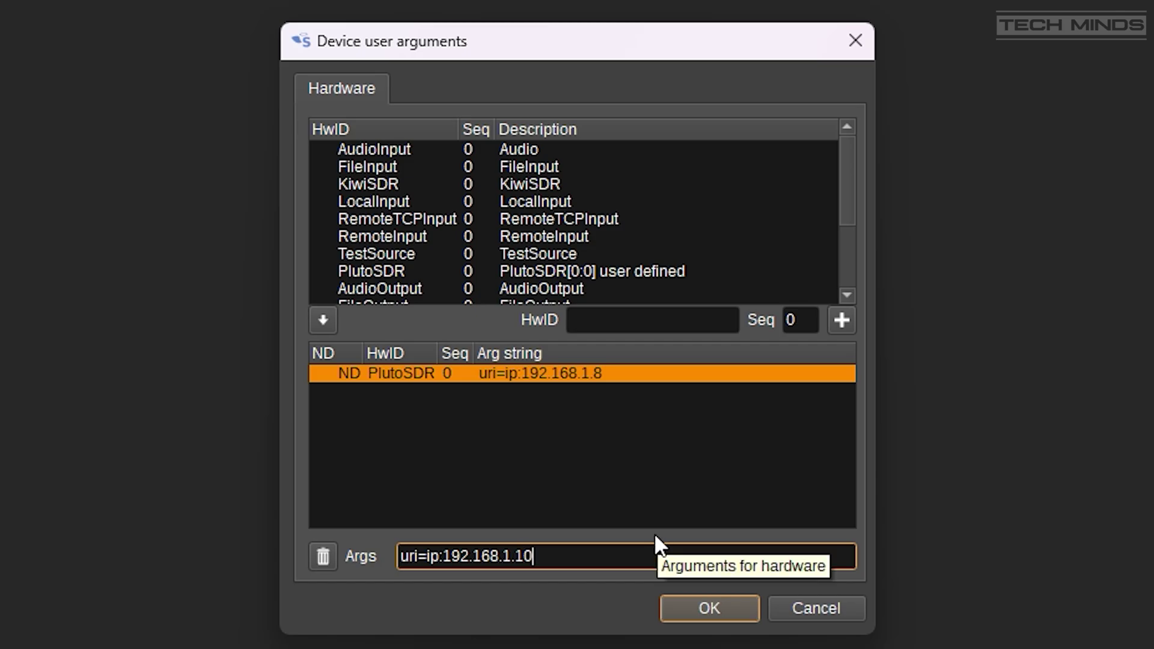
left_click(710, 606)
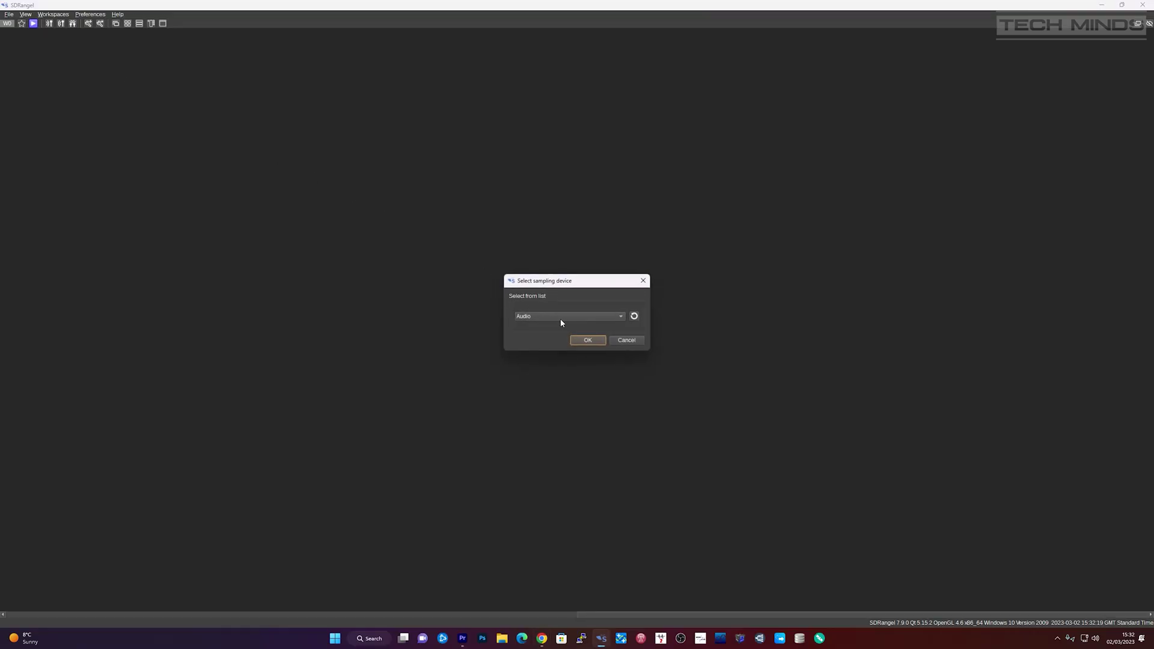
Use PlutoSDR[0:0] user defined as receiver, start streaming at 1.090 GHz, and list addable channels
left_click(561, 320)
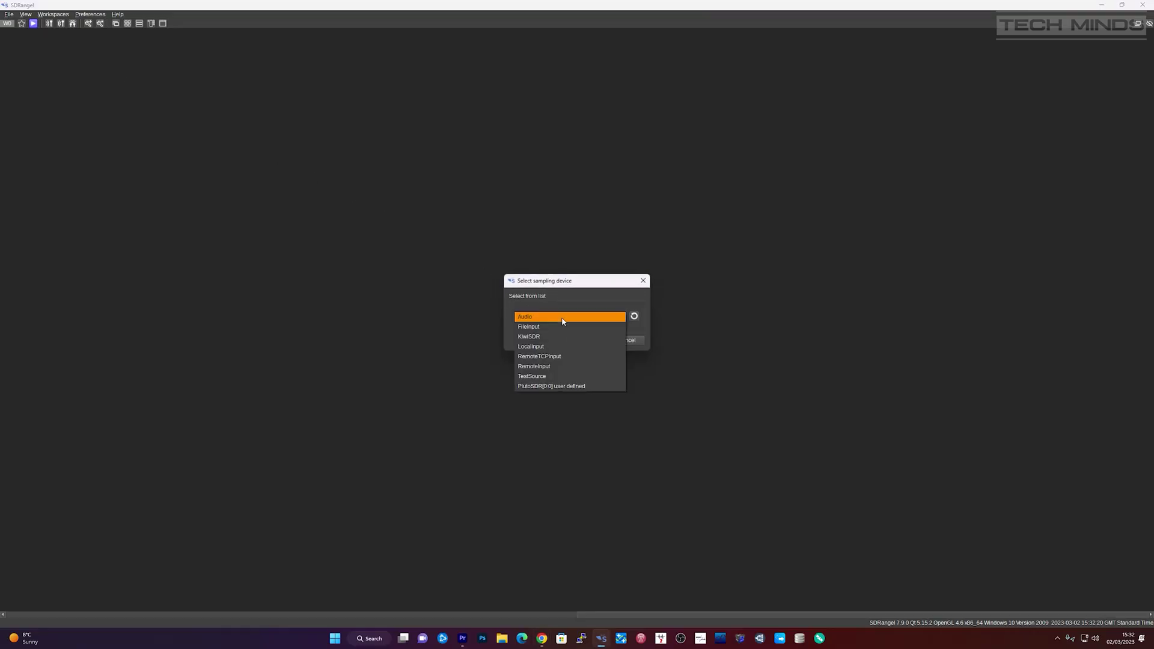
left_click(562, 387)
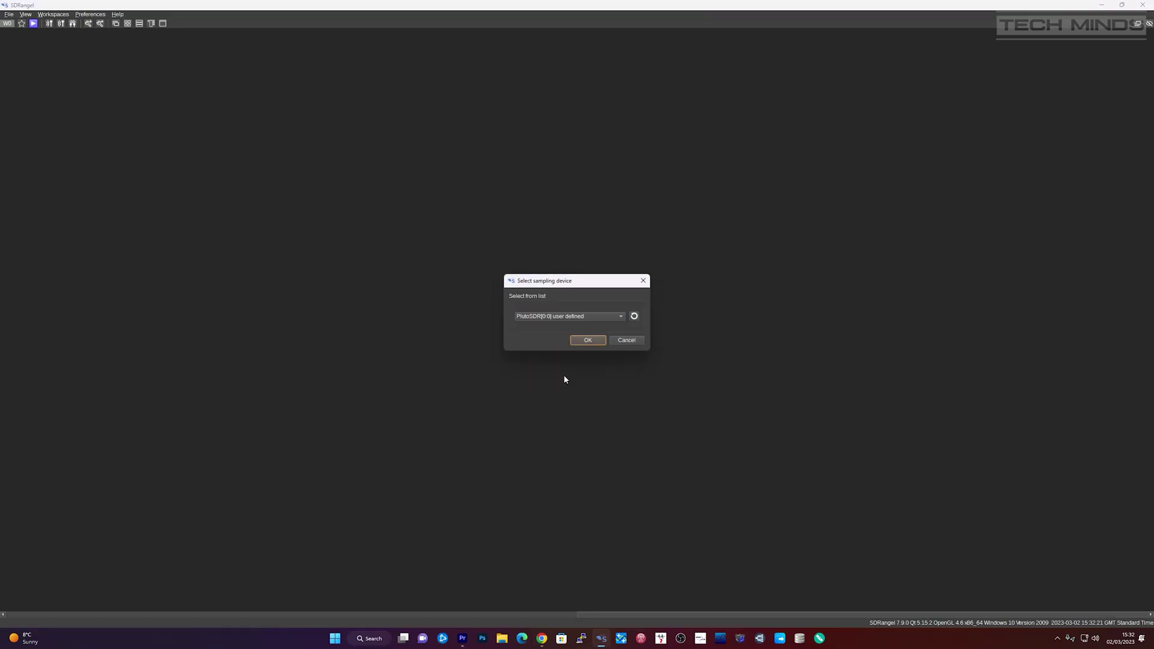
left_click(588, 340)
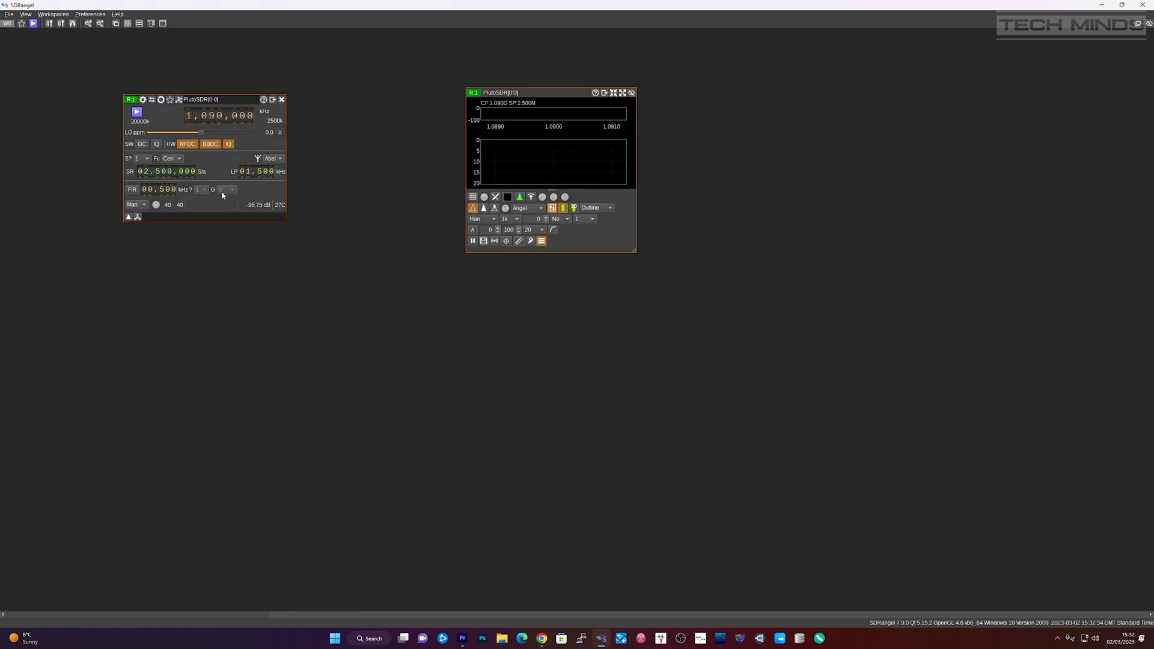
left_click(137, 113)
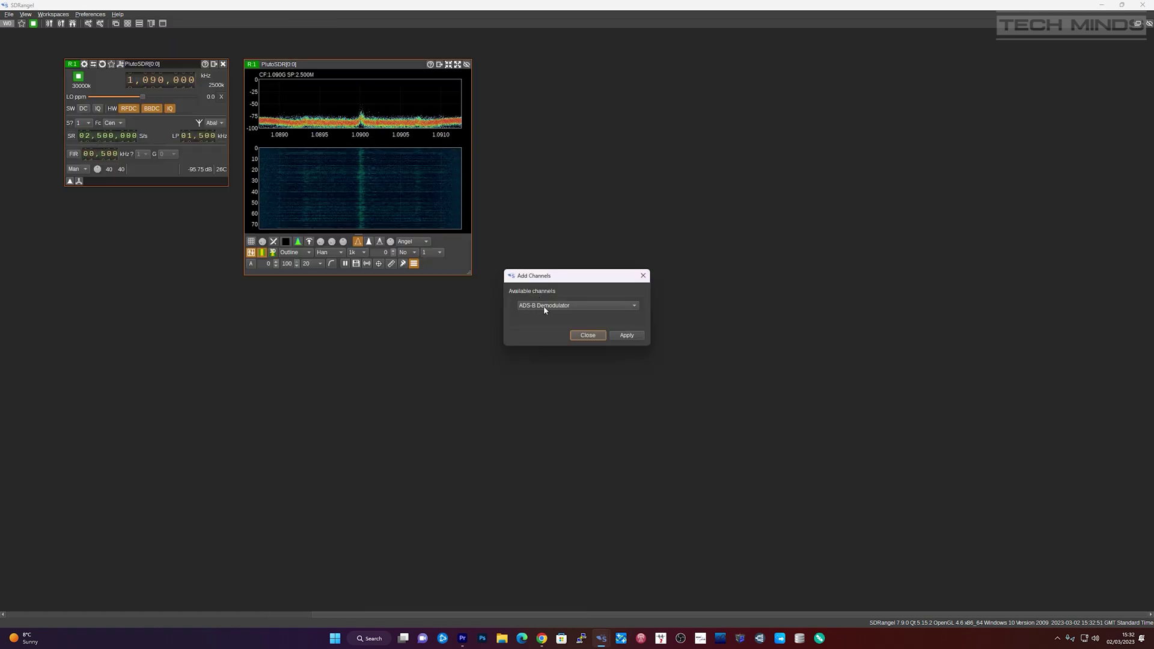
left_click(543, 306)
Add an ADS-B Demodulator channel and move and enlarge its window
left_click(545, 307)
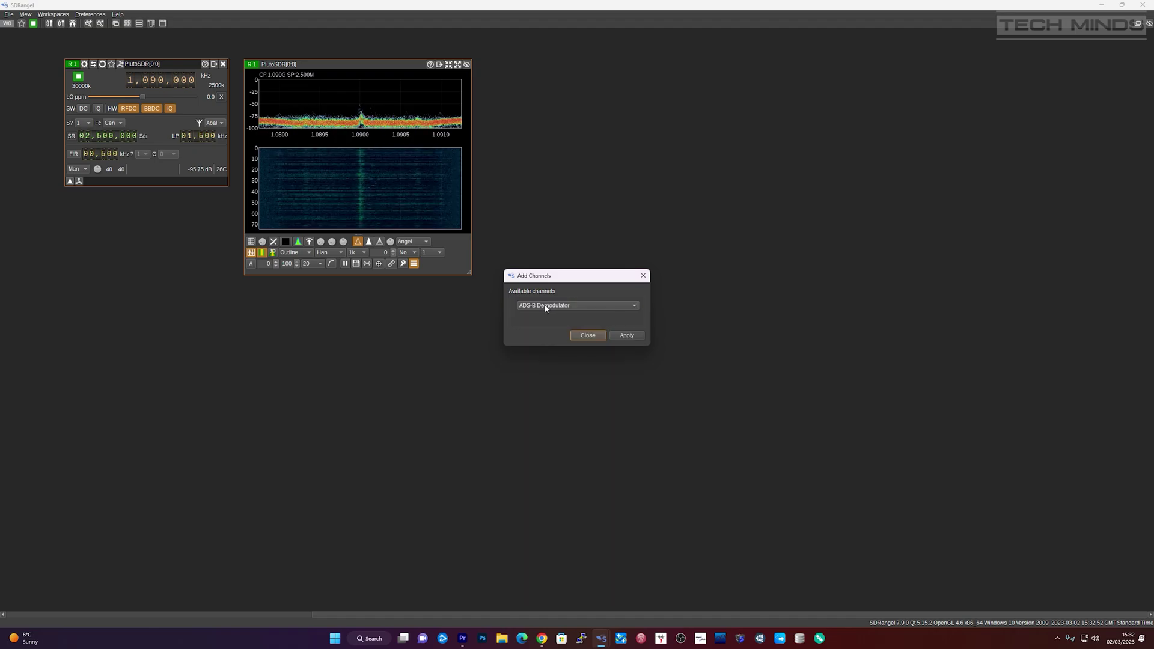
left_click(588, 336)
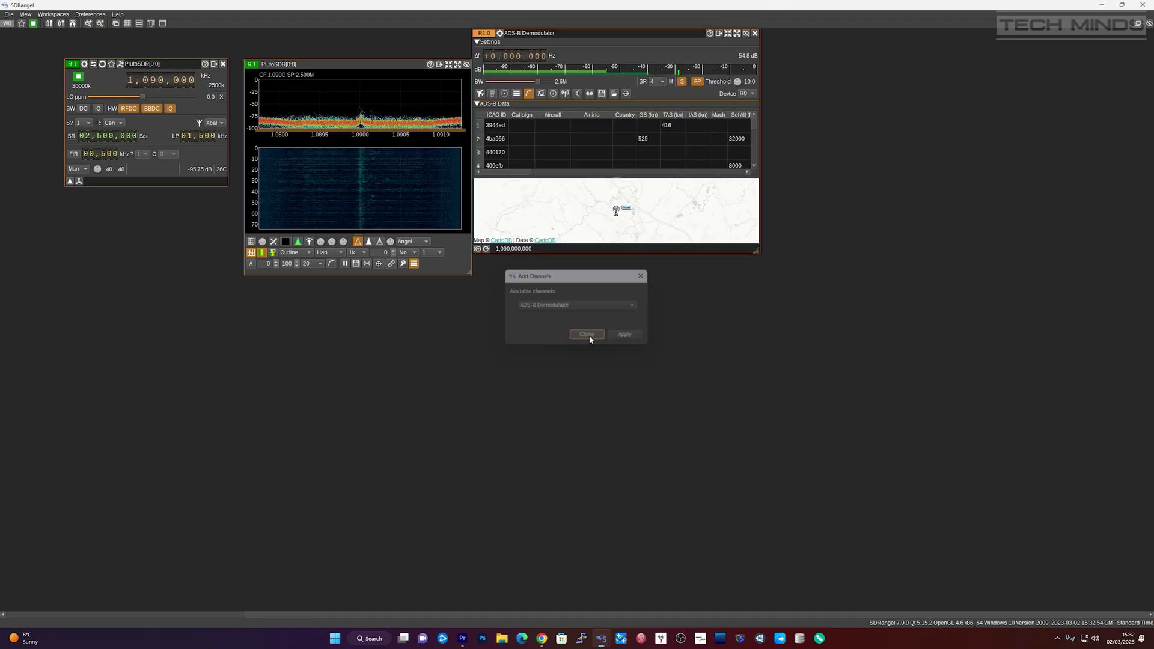
left_click_drag(612, 36, 622, 60)
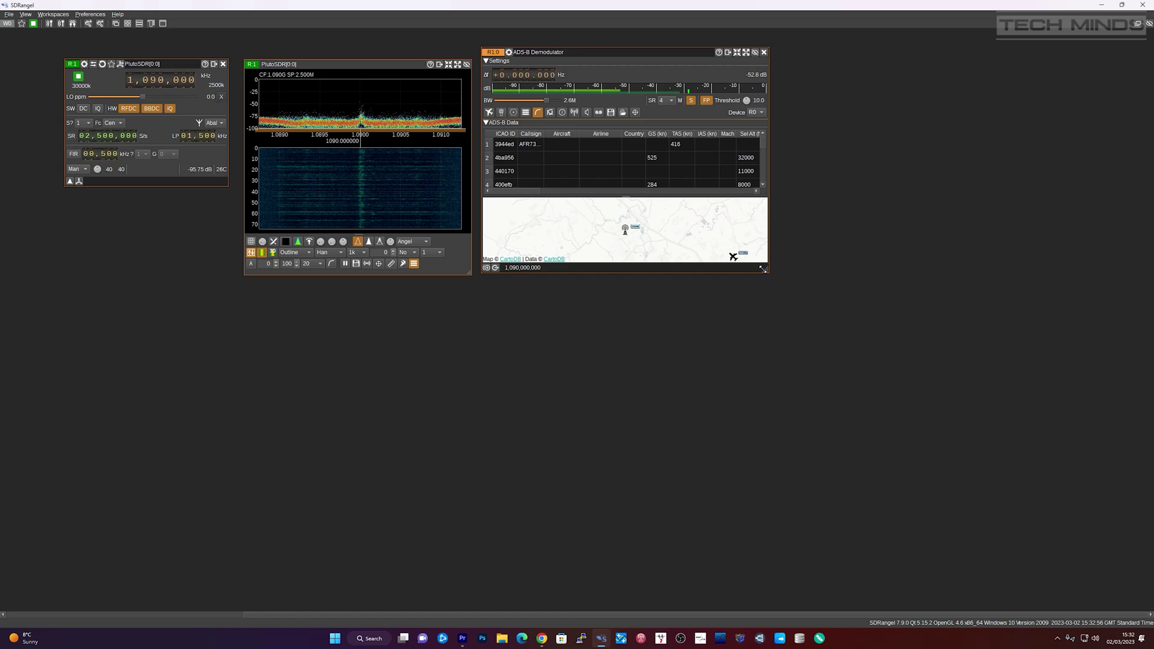
left_click_drag(769, 272, 1006, 533)
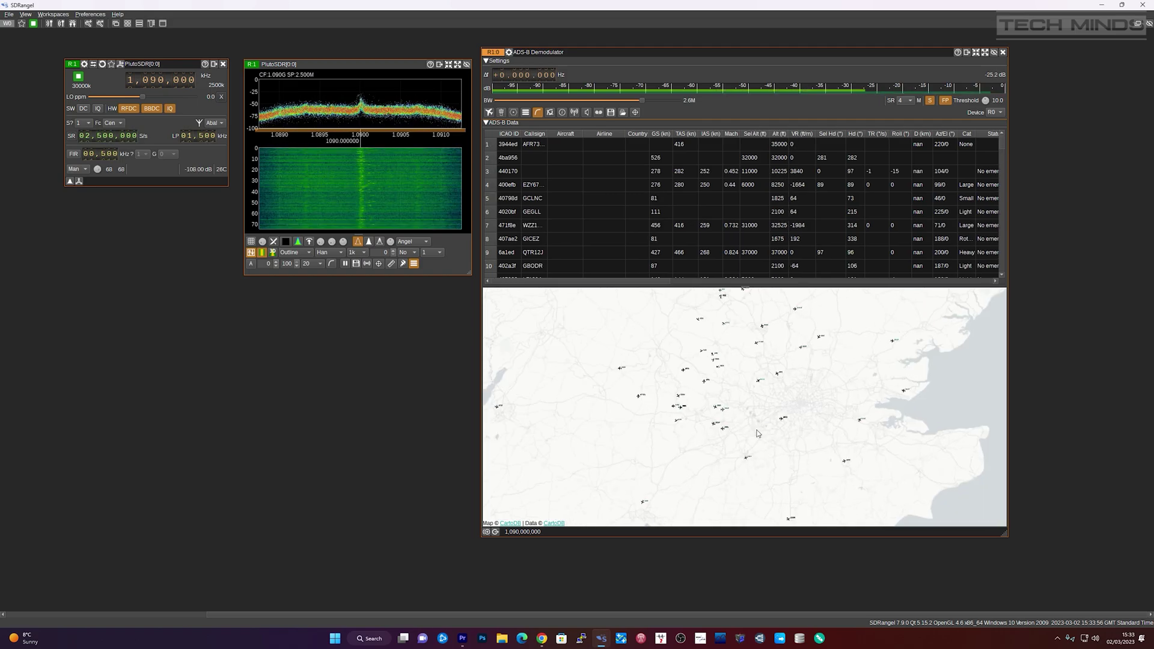
Zoom the aircraft map and show the photo of aircraft VIR24M
scroll(756, 433, "up", 5)
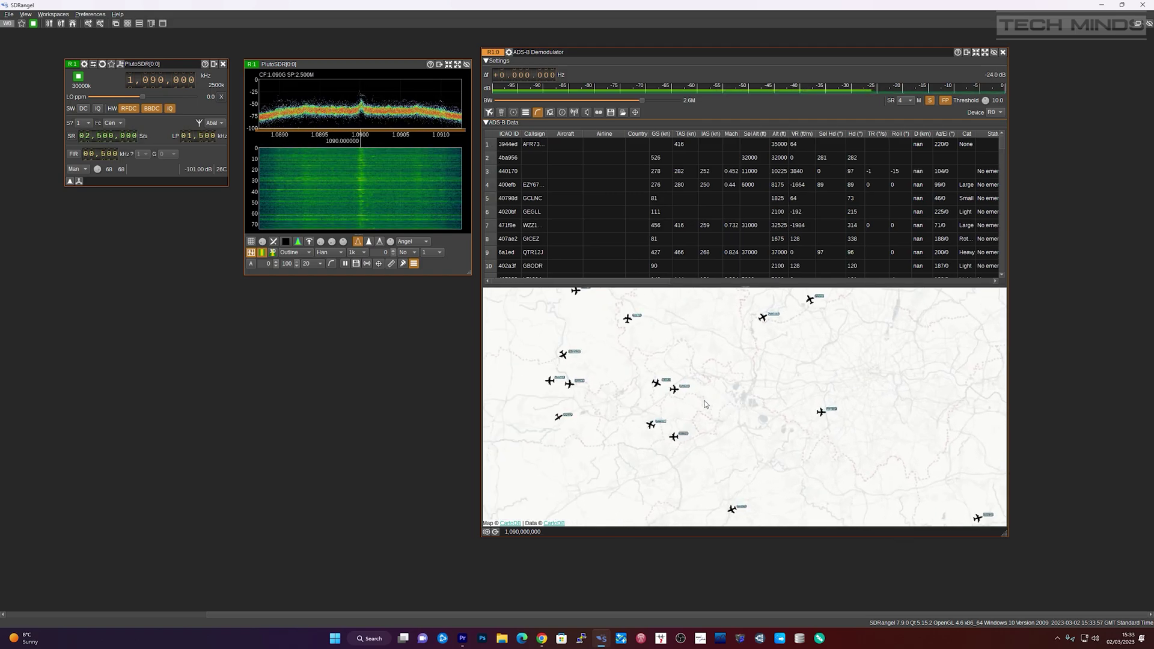
scroll(781, 388, "up", 3)
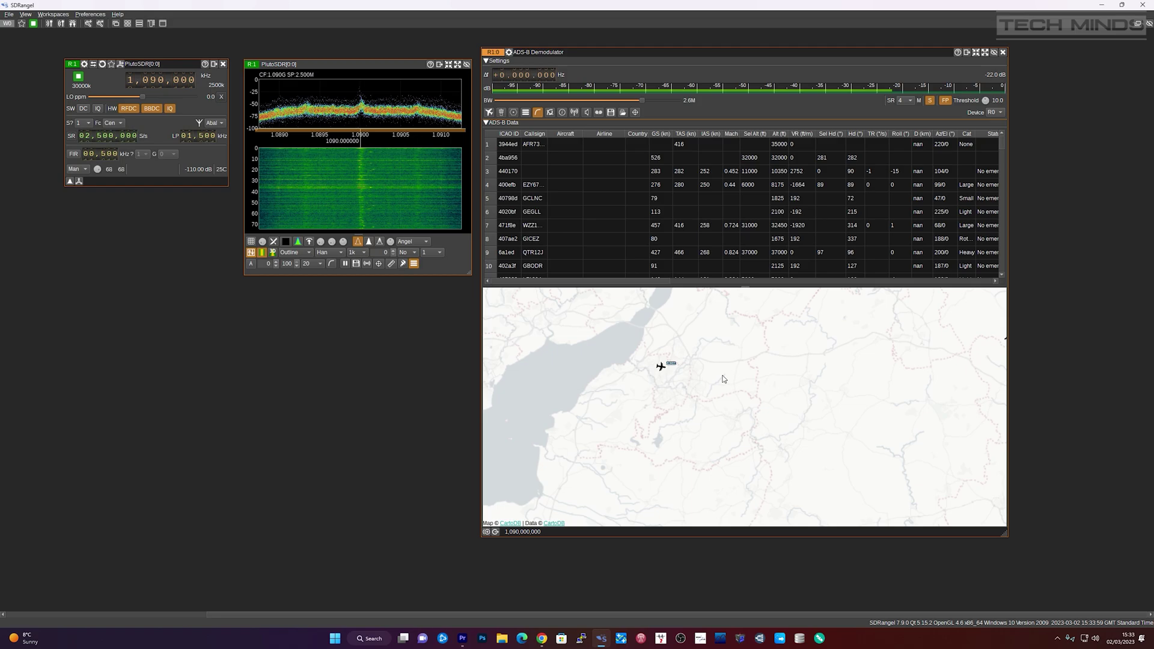
left_click(662, 367)
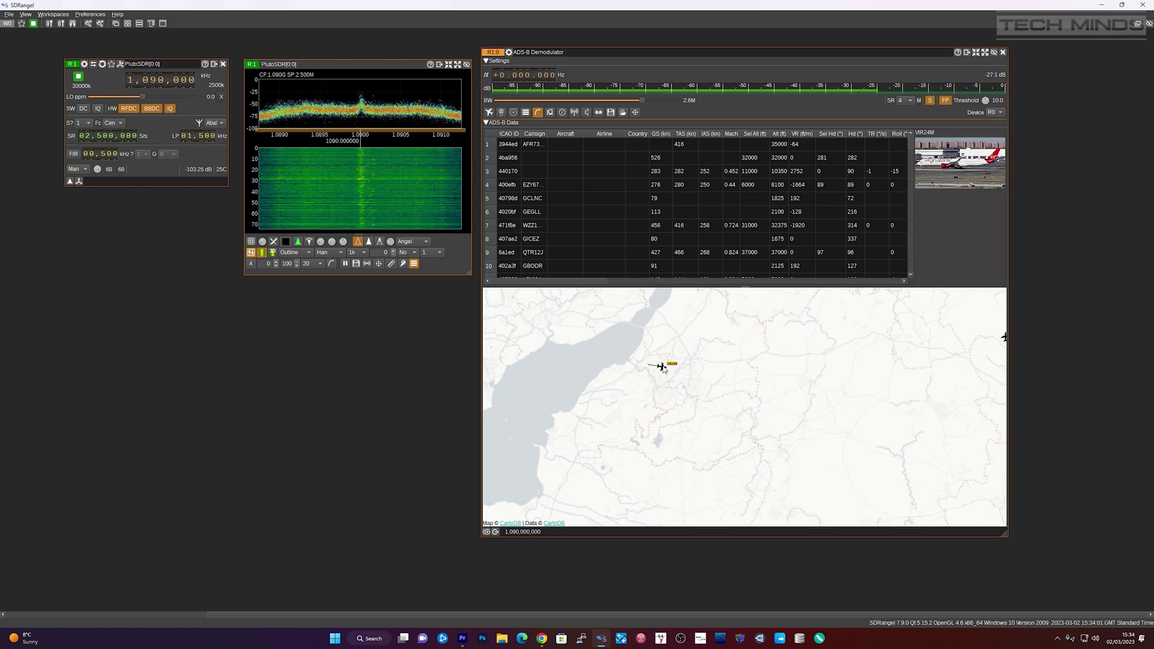
scroll(709, 420, "down", 6)
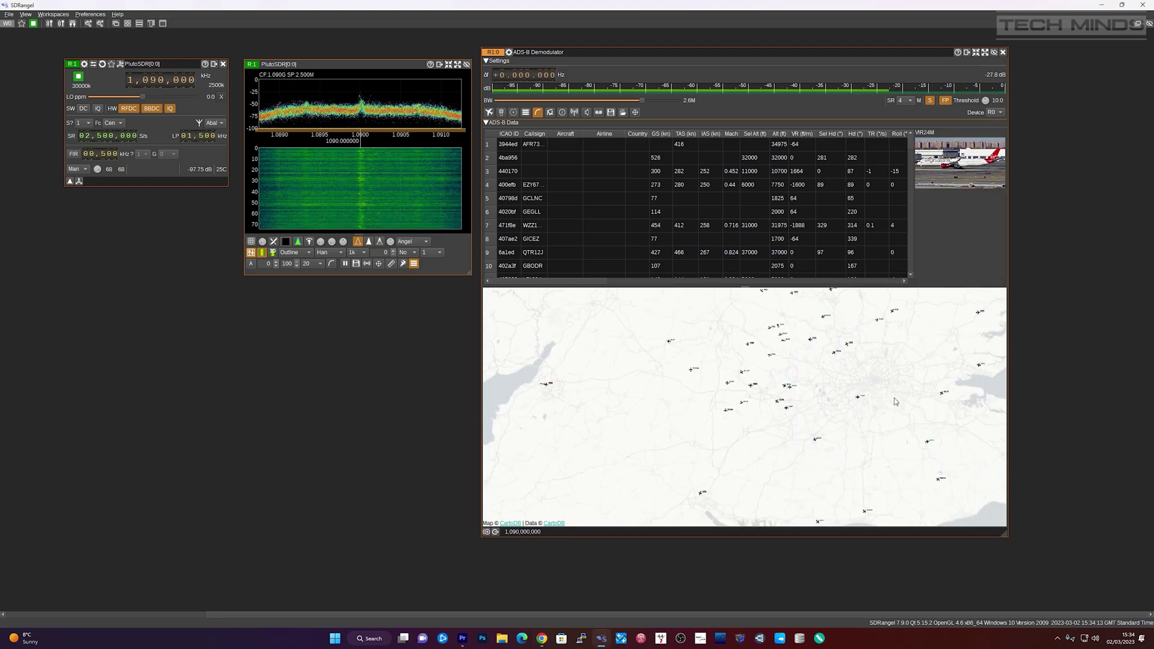
scroll(759, 406, "down", 3)
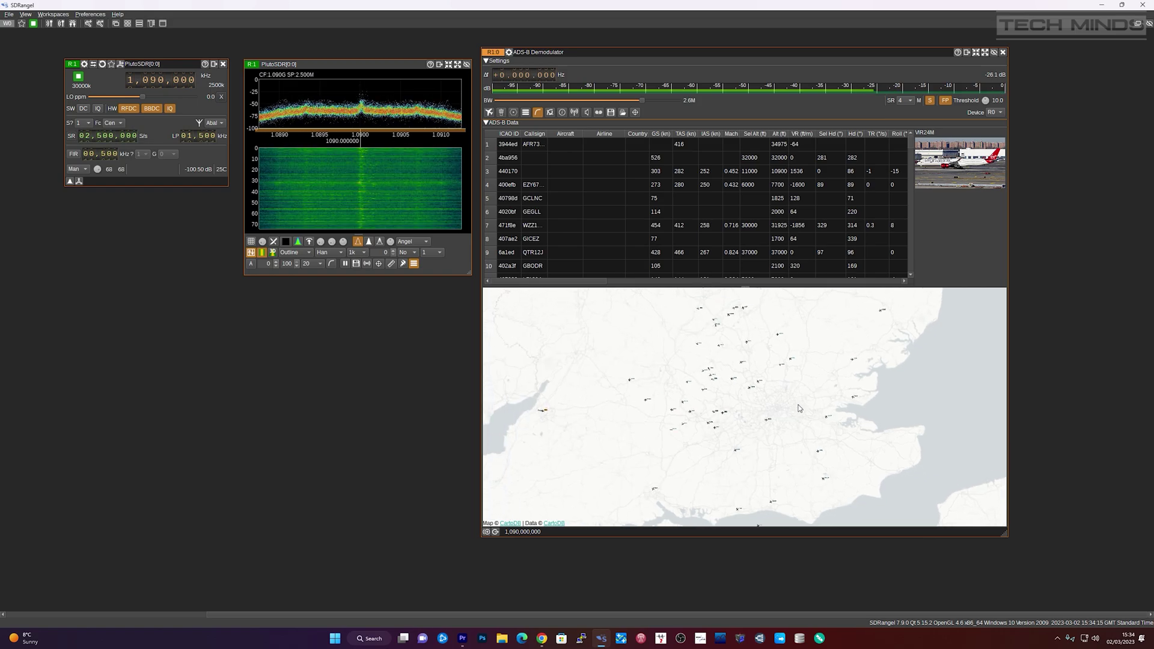
scroll(805, 400, "down", 2)
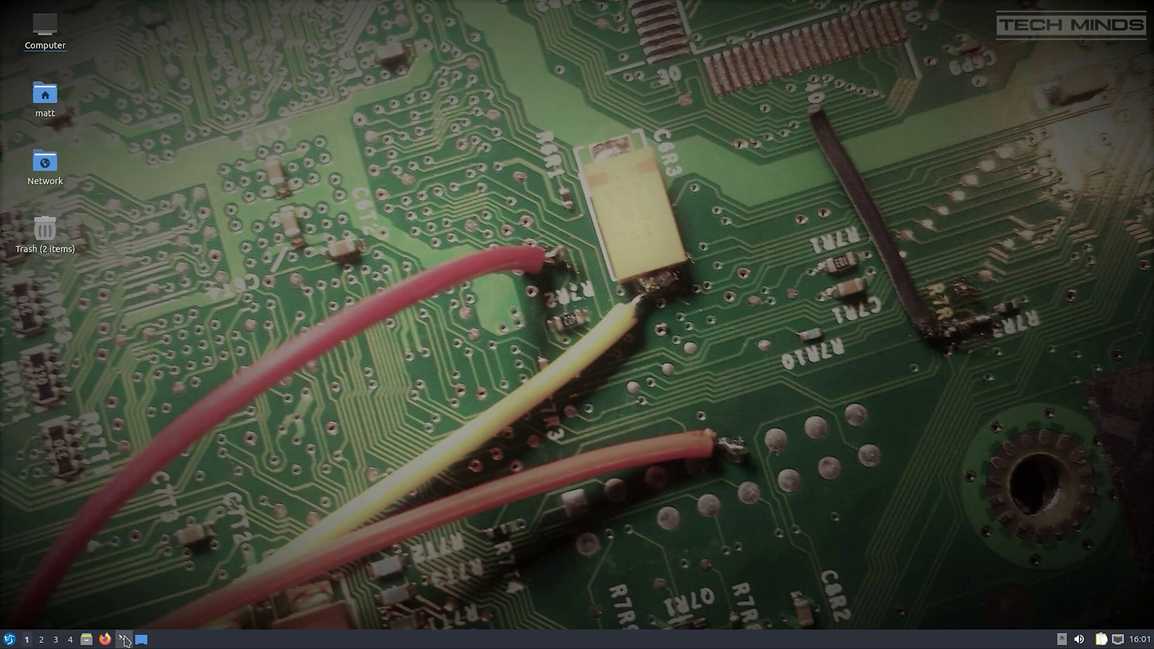
In a new terminal, run uhd_find_devices to detect the ANTSDR E200 at 192.168.1.10
left_click(124, 641)
left_click_drag(356, 83, 549, 103)
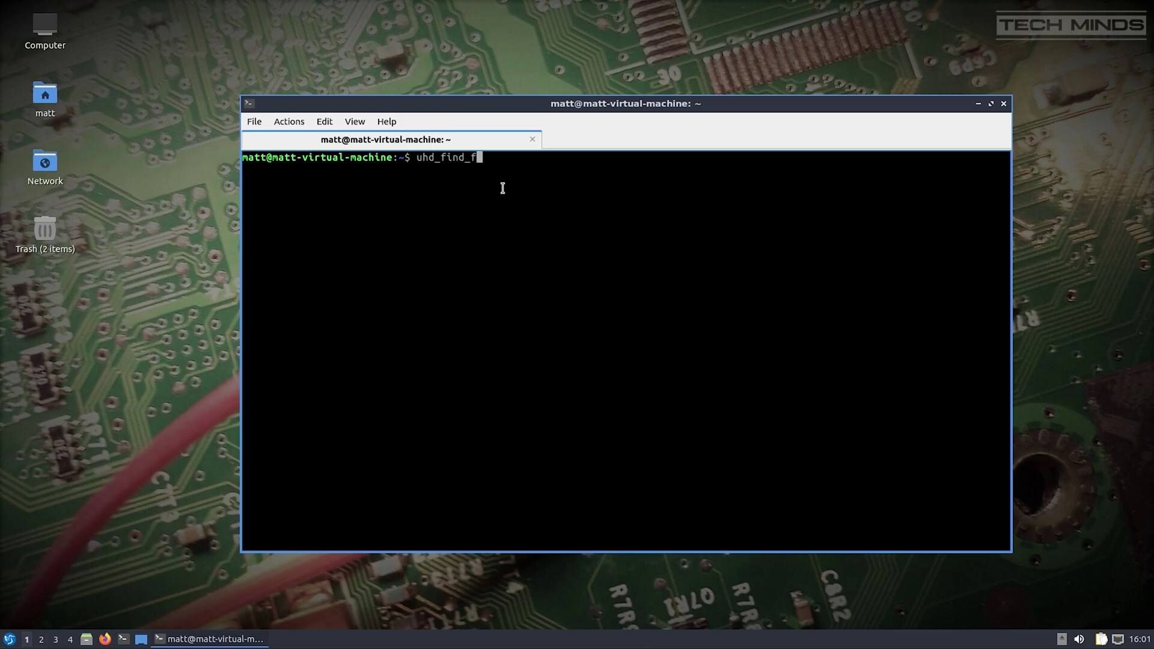
type("s")
key("Return")
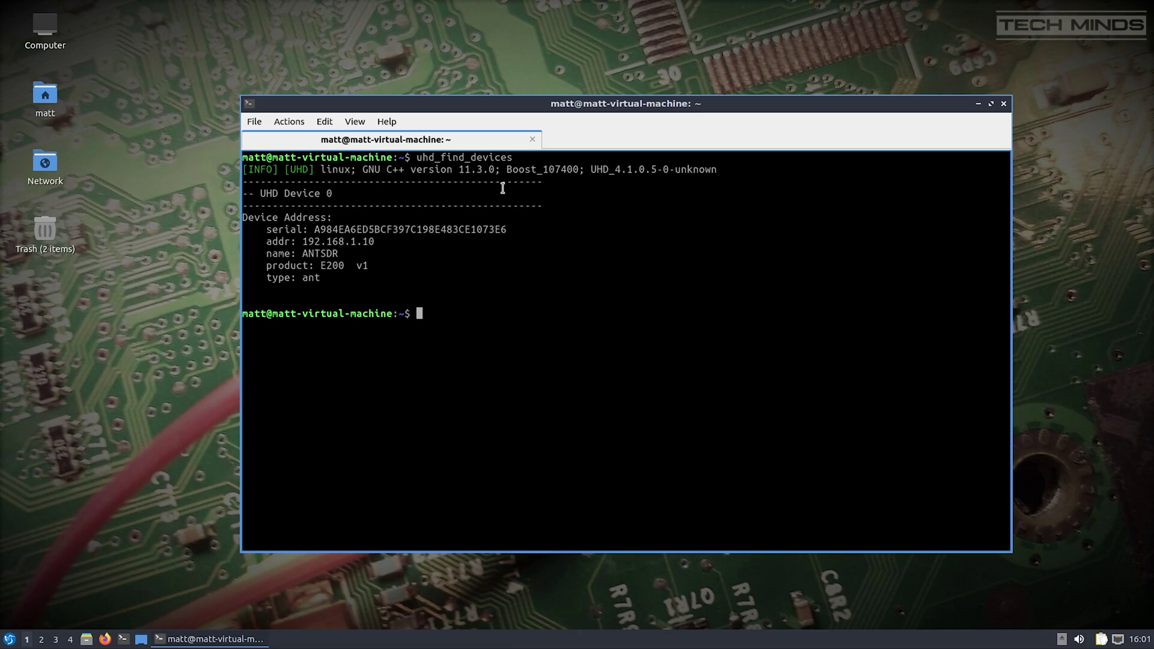
Close the terminal window and launch SDRangel from the application menu
left_click(1004, 104)
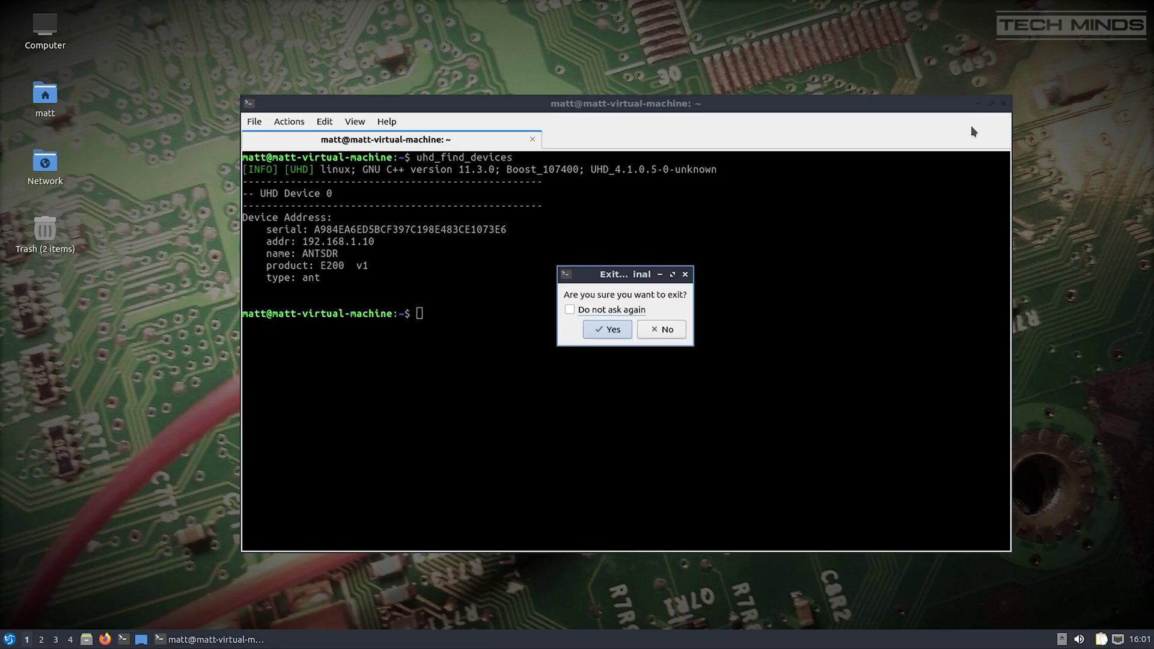
left_click(611, 332)
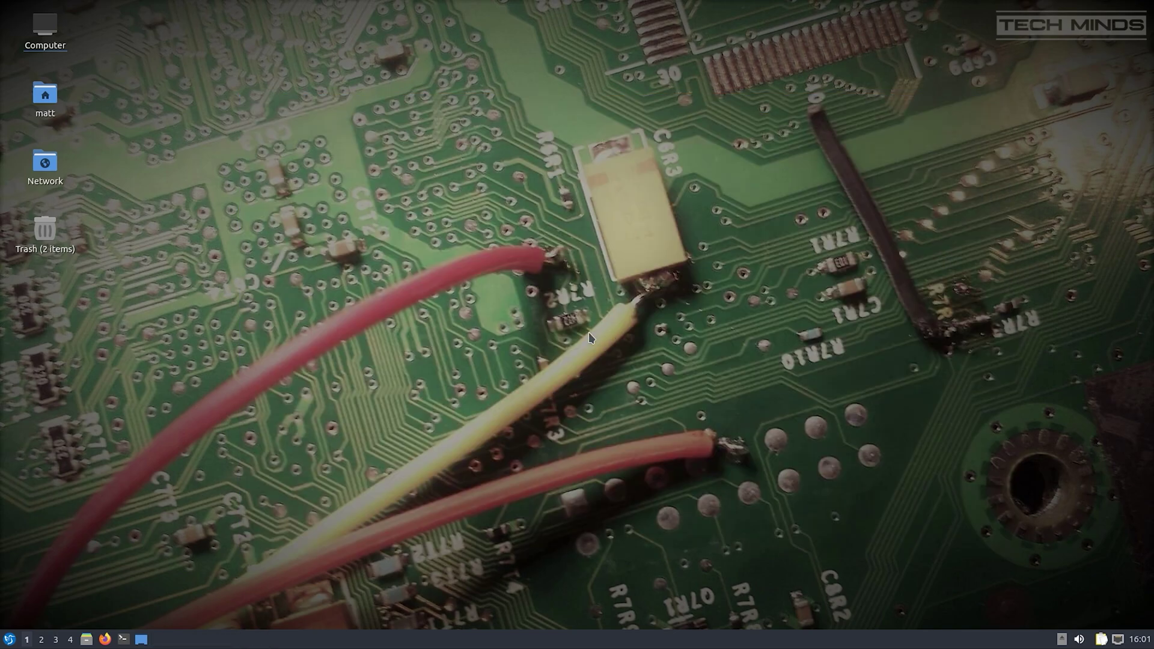
left_click(9, 639)
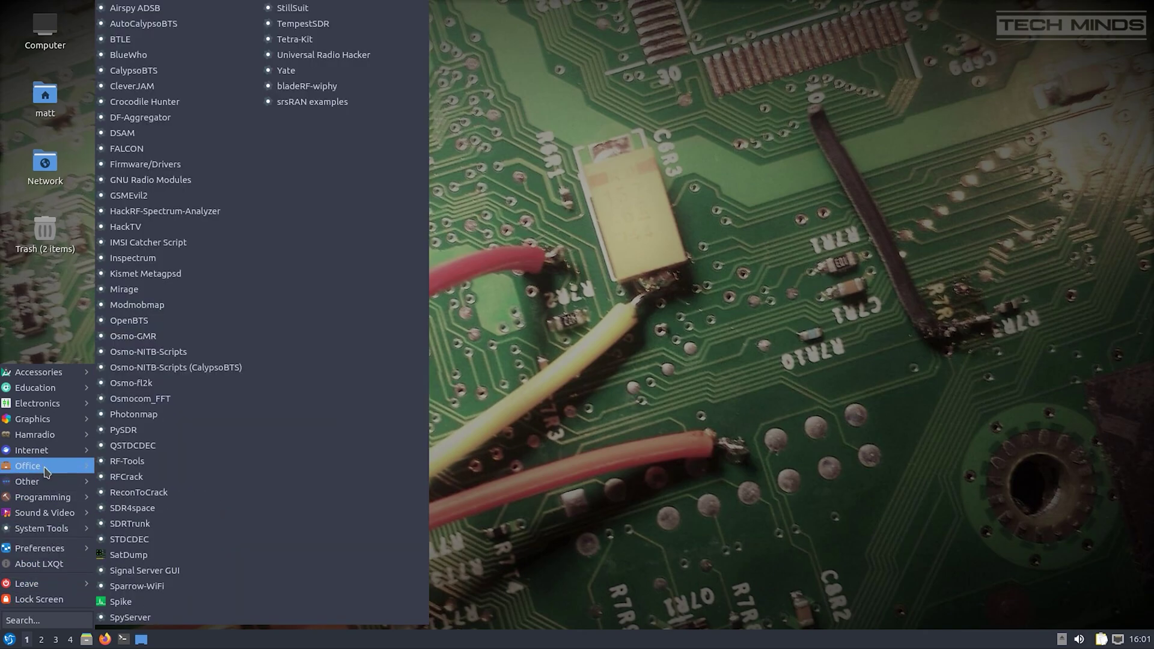
mouse_move(59, 441)
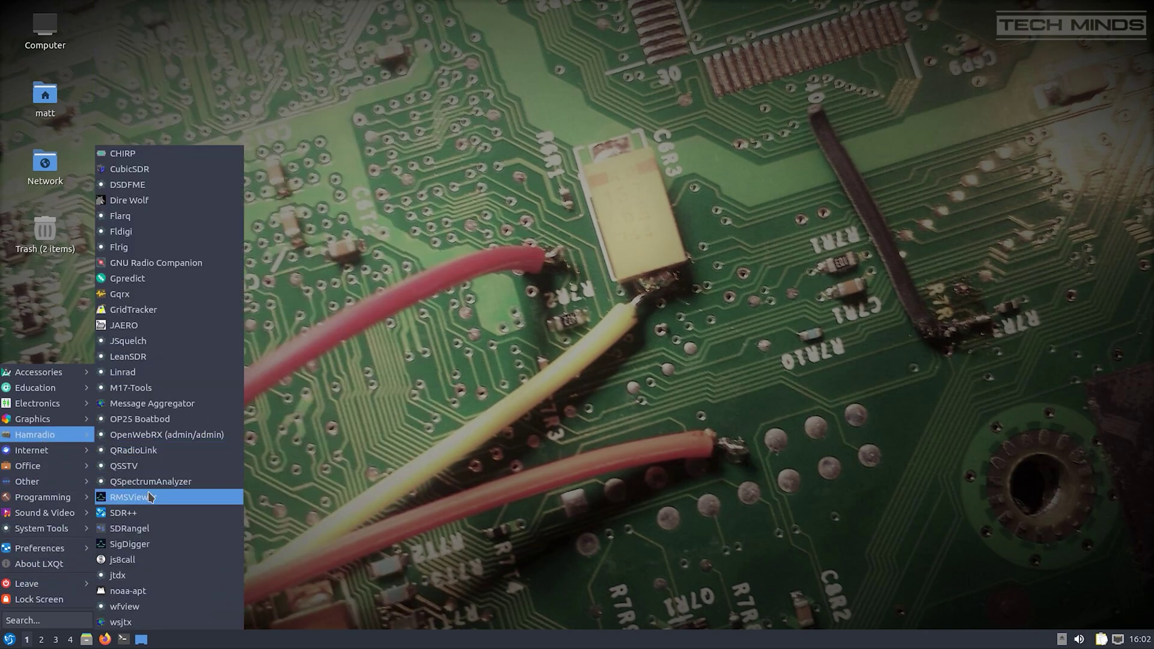
left_click(146, 532)
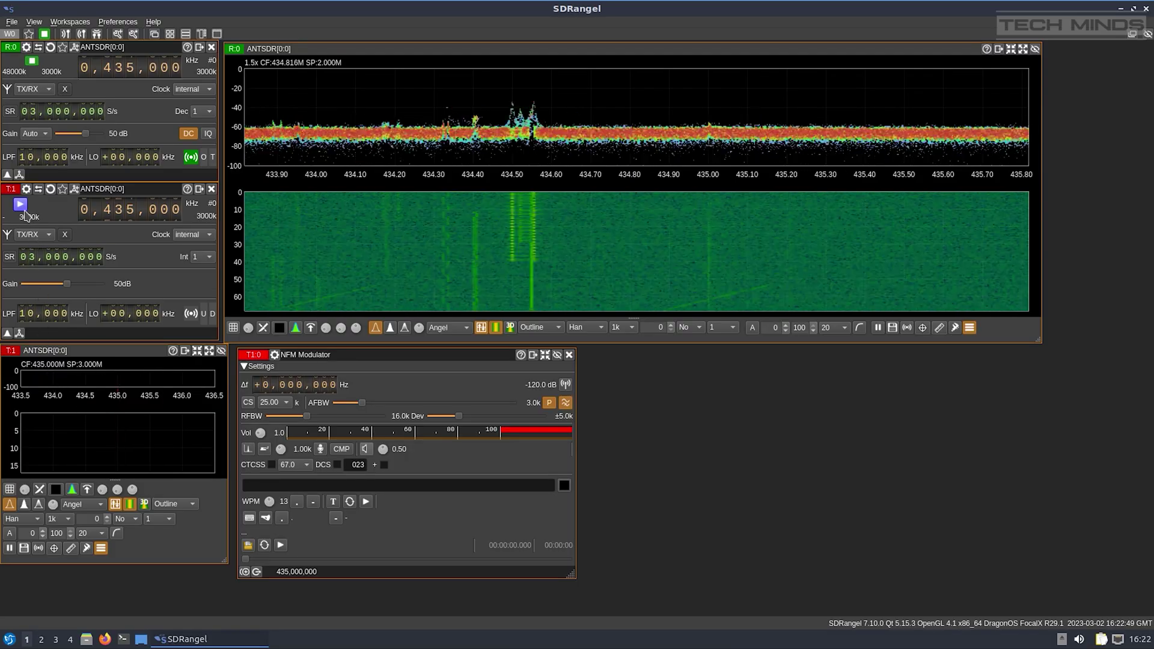
Start the T:1 transmitter at 435 MHz, raise its gain to 89 dB, and toggle the NFM audio input
left_click(21, 205)
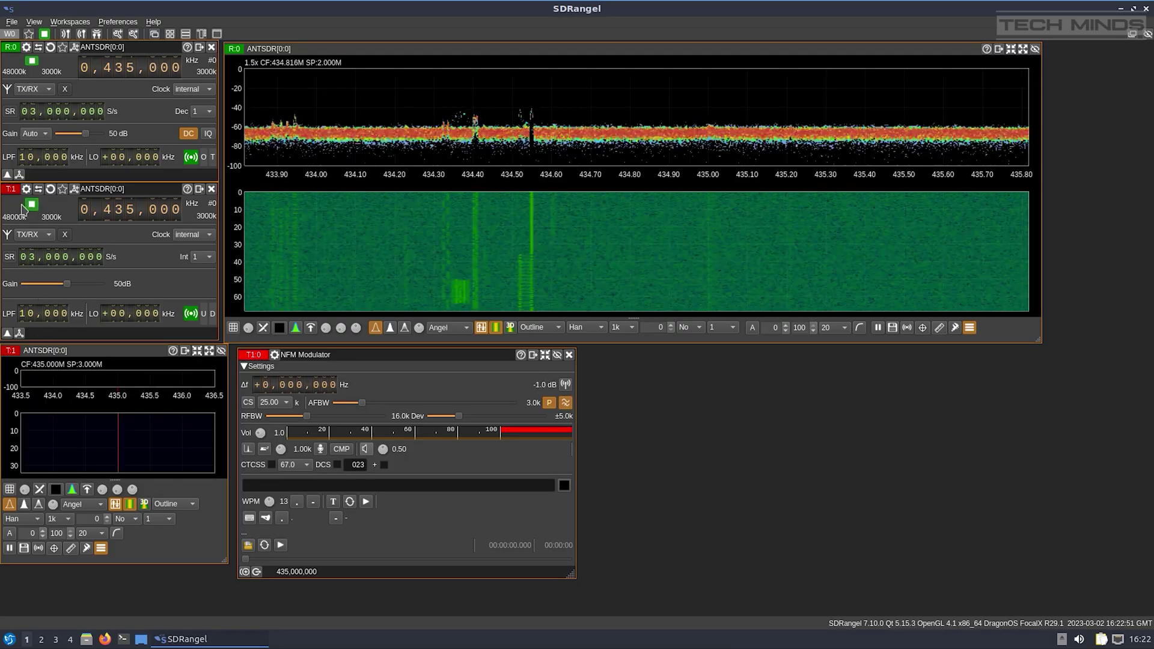
left_click_drag(66, 284, 106, 289)
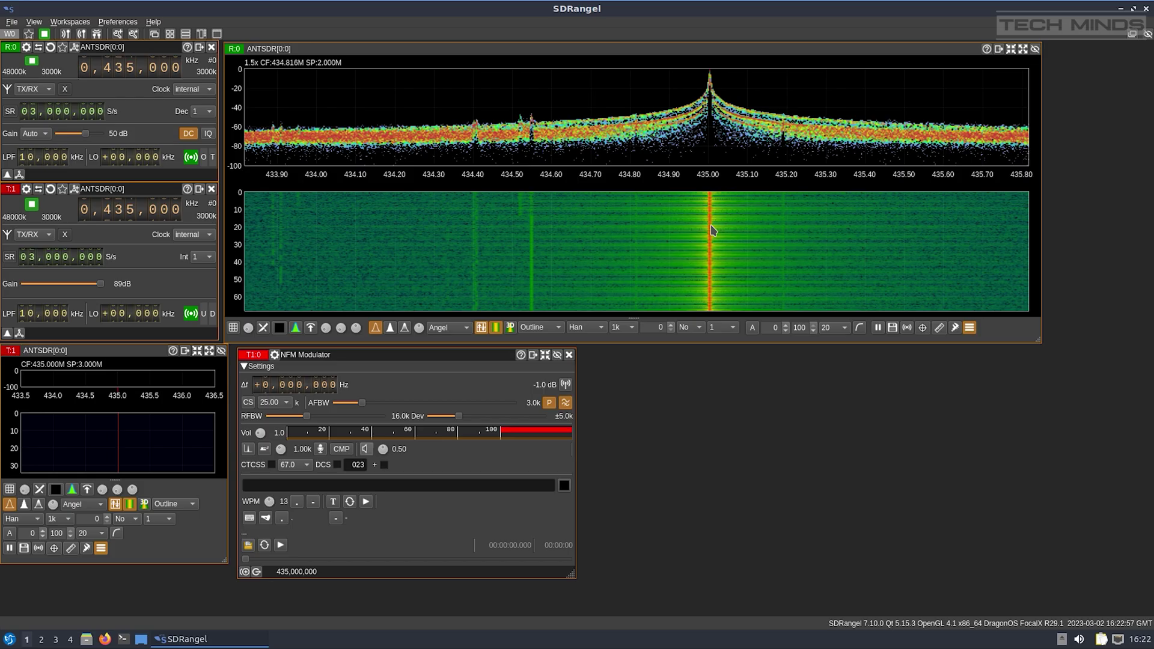
left_click(320, 451)
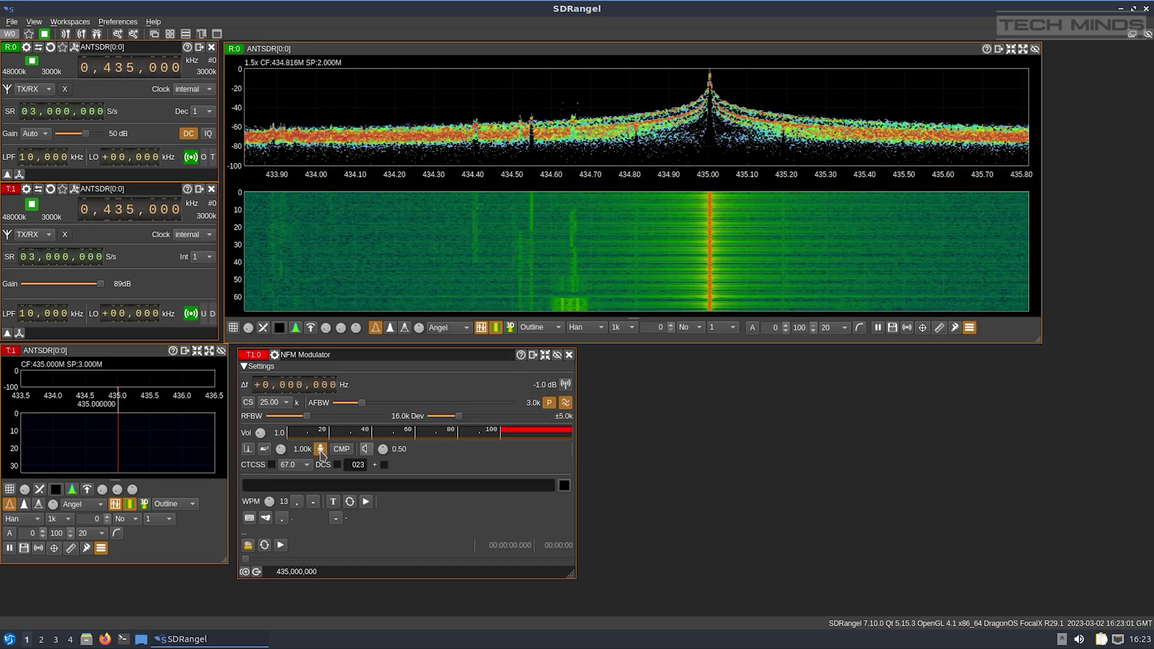
left_click(321, 450)
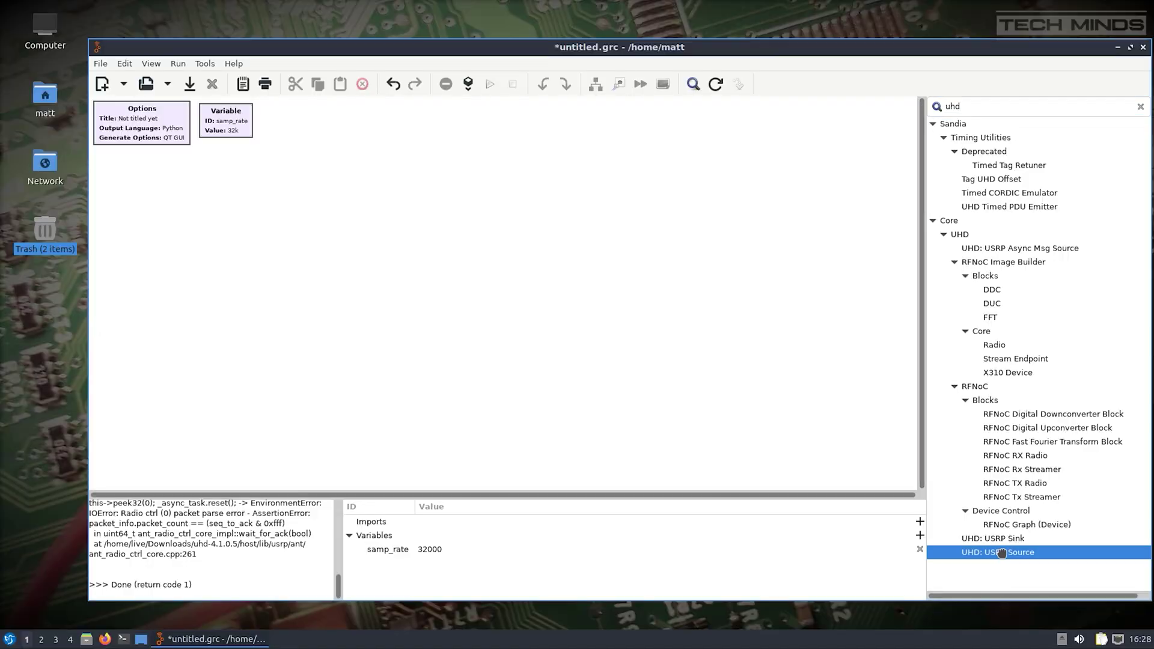
Add a UHD: USRP Source and a QT GUI Sink and connect the source to the sink
double_click(1002, 553)
left_click(1141, 107)
type("gui")
double_click(996, 529)
double_click(552, 439)
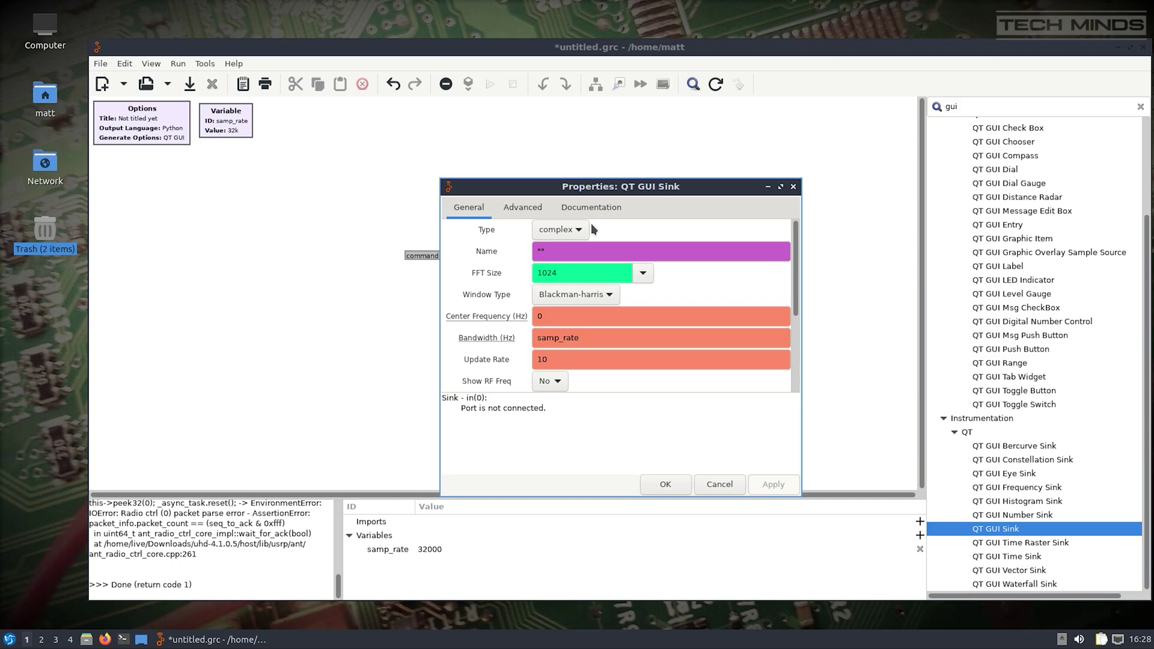
scroll(511, 322, "down", 3)
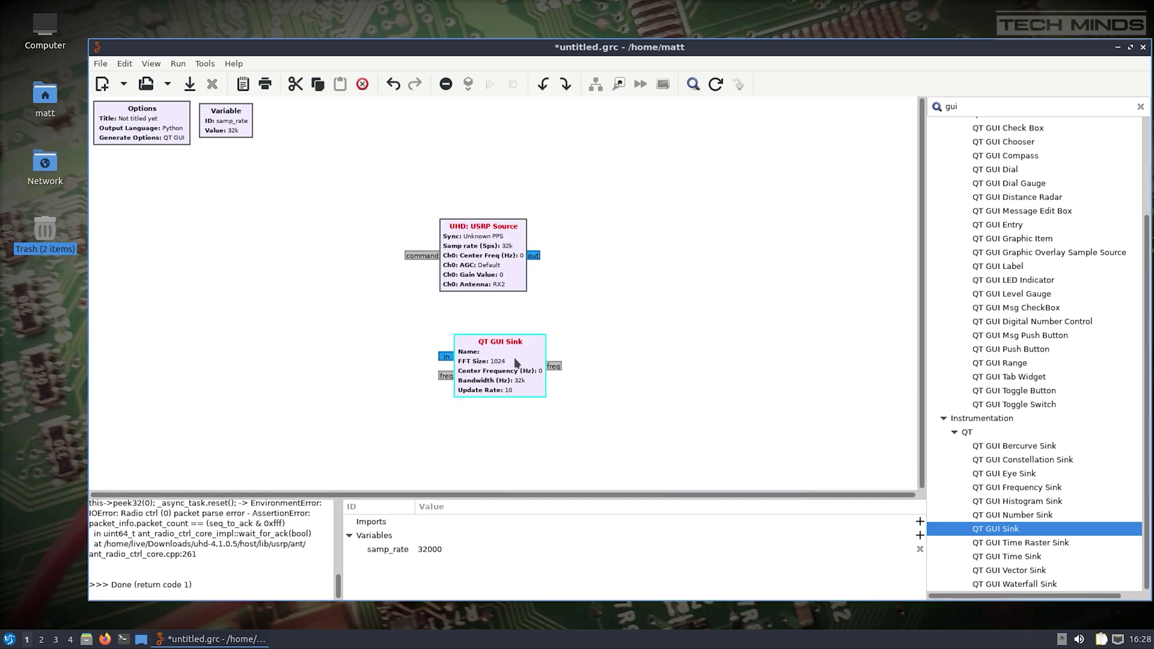
left_click(533, 256)
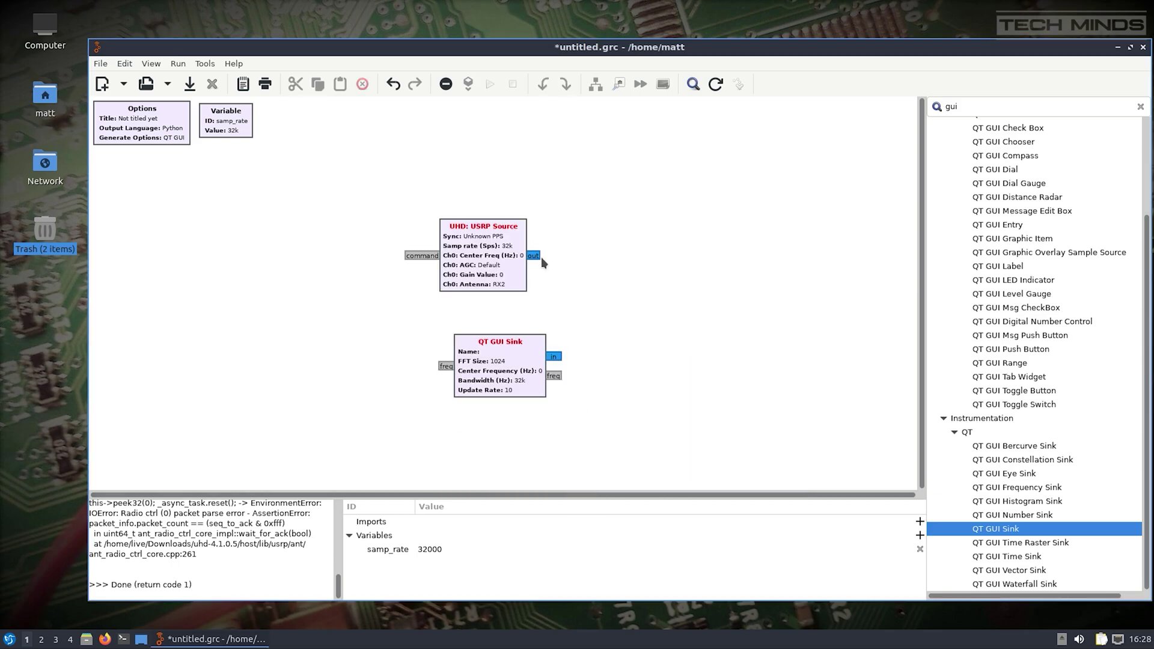
left_click(553, 357)
Add a QT GUI Range block with ID samp_rate
double_click(232, 129)
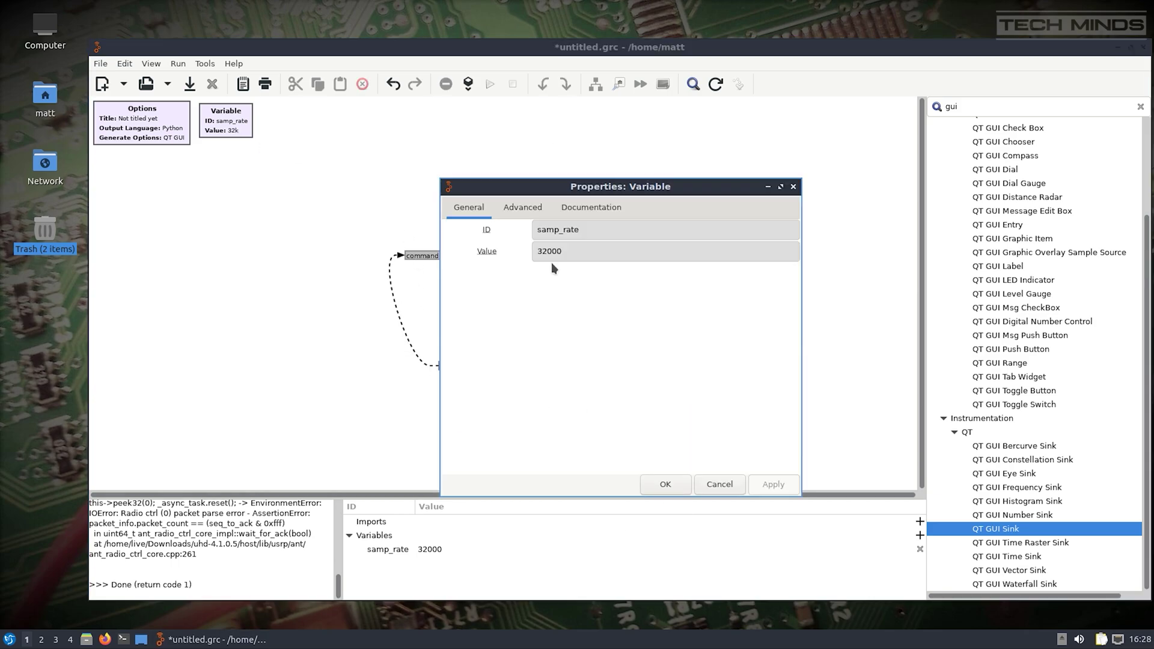
left_click(795, 190)
left_click(926, 108)
type("range")
double_click(999, 206)
double_click(373, 145)
type("samp_rate")
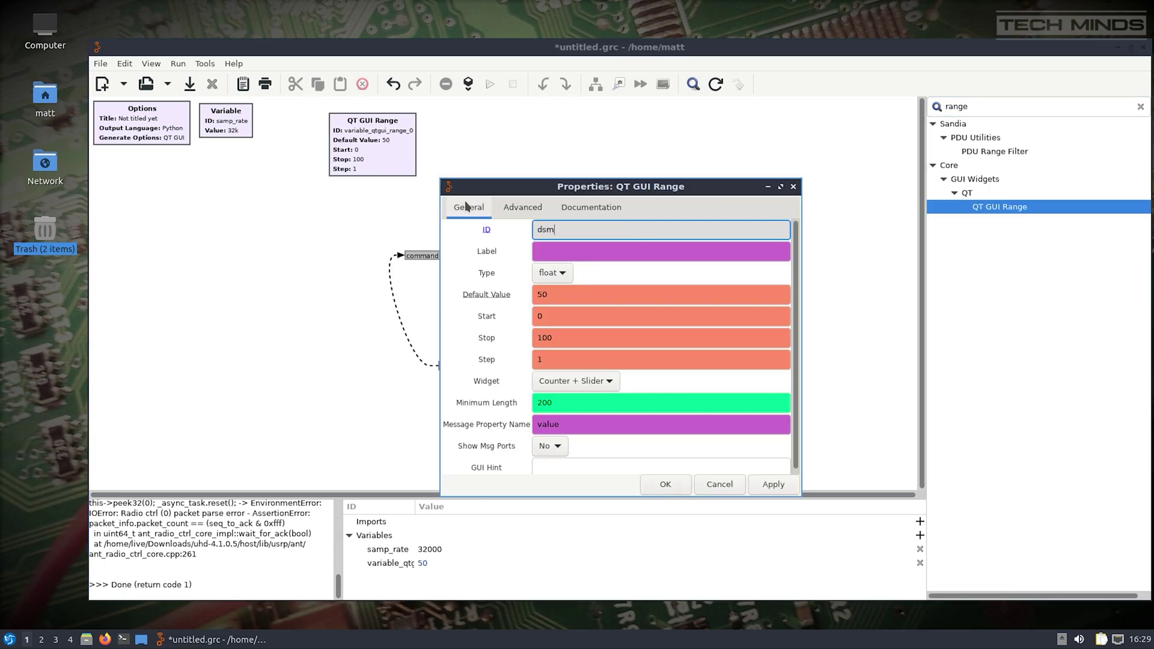
Give the samp_rate range default 3840000, start 192000, stop 56000000 and step 1000
scroll(522, 287, "down", 2)
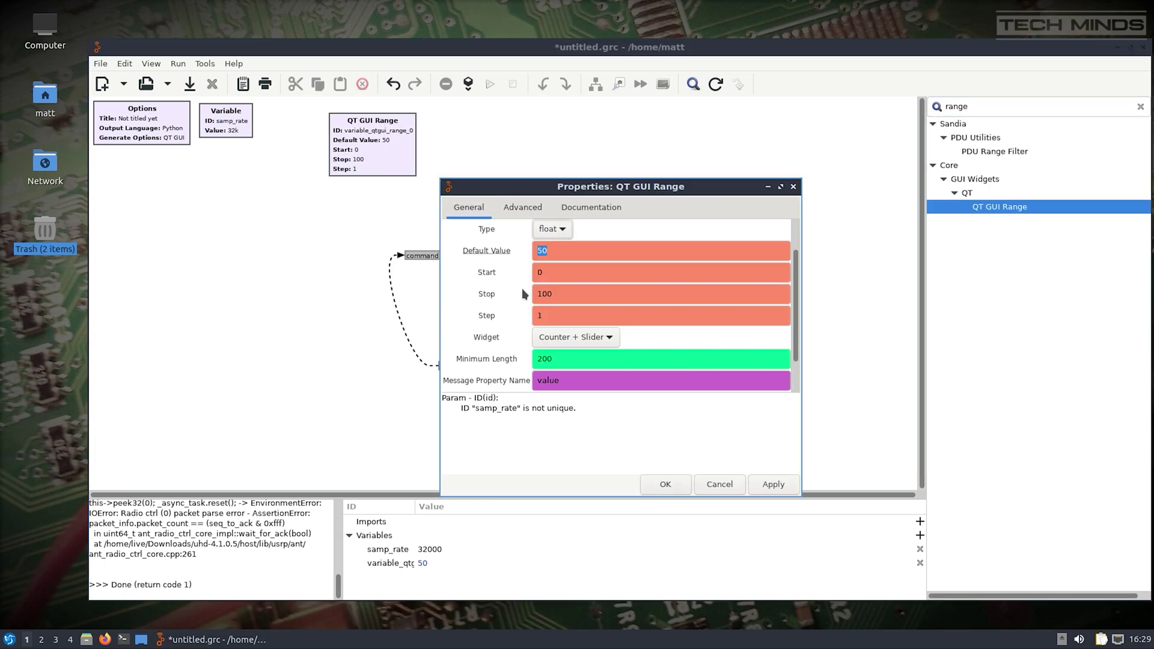
double_click(550, 250)
type("3840000")
double_click(555, 275)
type("192000")
double_click(595, 294)
type("56000000")
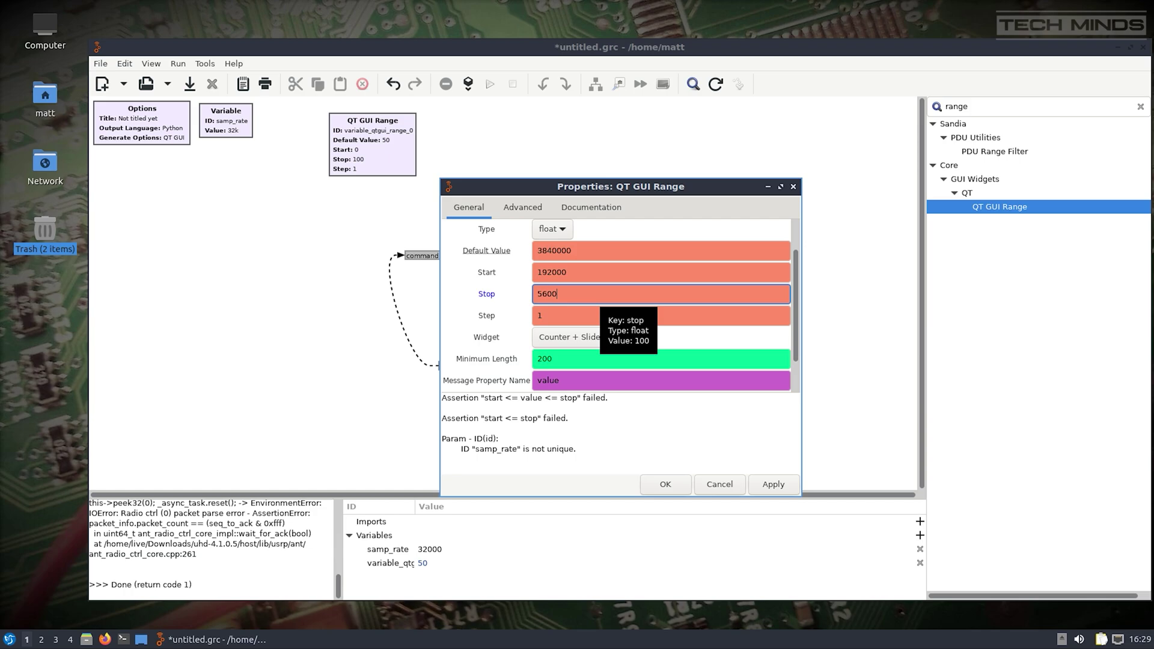
double_click(553, 315)
type("1000")
key("Return")
Delete the redundant samp_rate Variable block and move the range block left
left_click(226, 120)
key("Delete")
left_click_drag(368, 149, 334, 144)
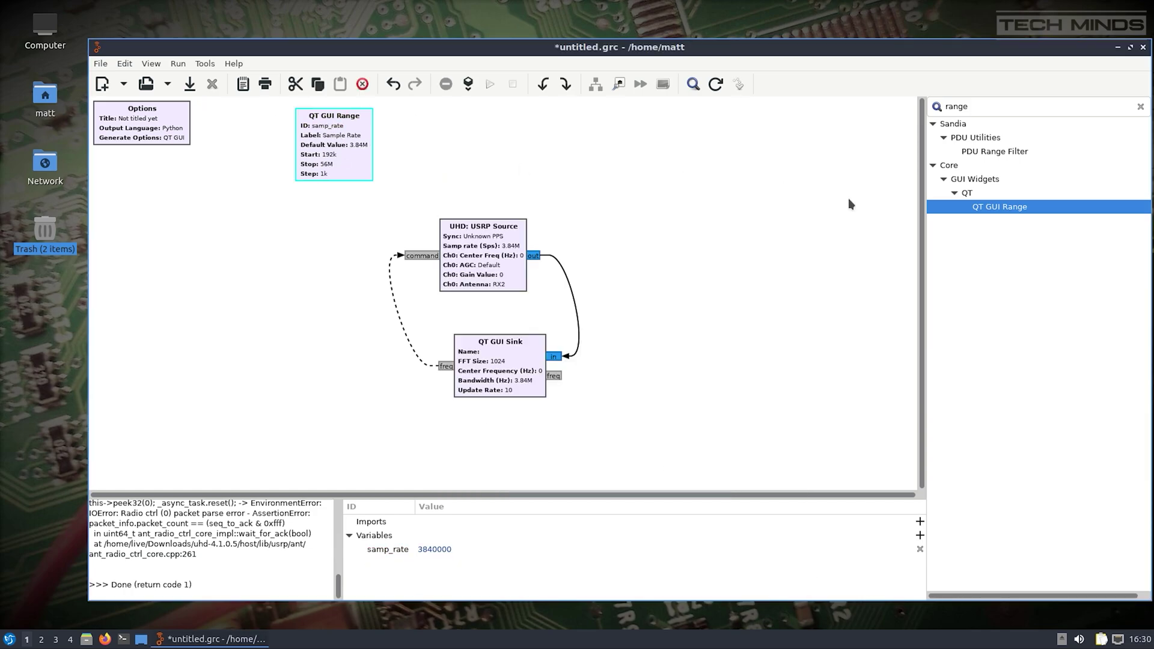
Add a second QT GUI Range with ID tuning, label Frequency, default 101000000
double_click(1000, 206)
double_click(449, 139)
double_click(553, 229)
type("tuning")
left_click(556, 253)
type("Frequency")
double_click(601, 294)
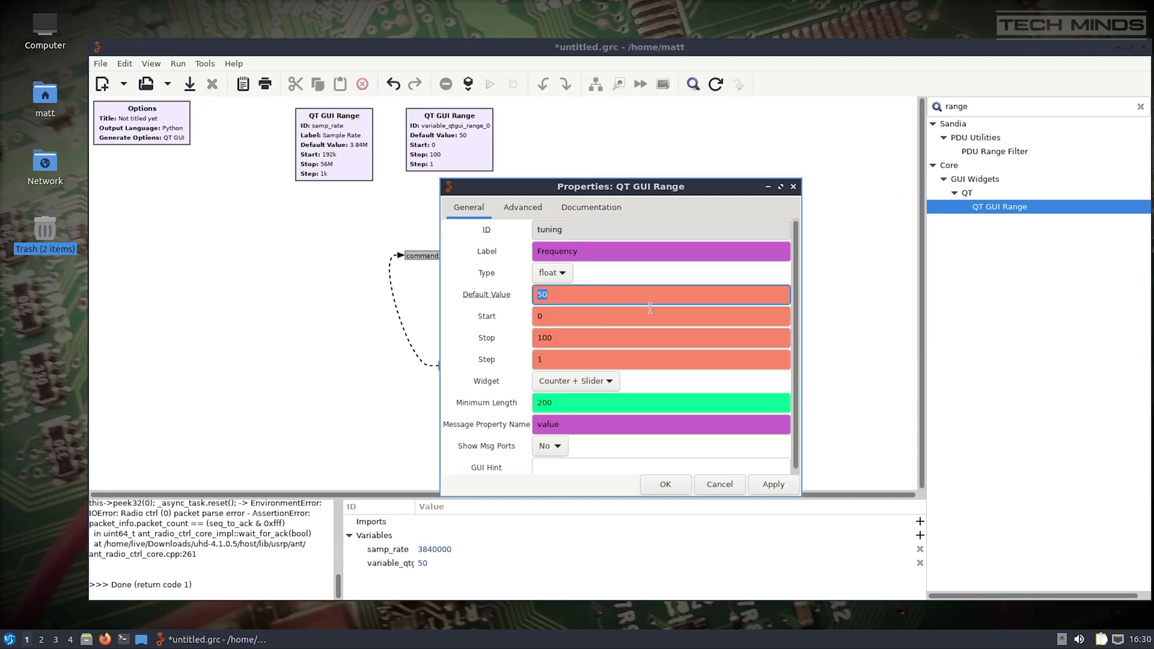
type("101000000")
Set the tuning range start to 70000000, stop to 6 GHz, and trim the step value
key("Tab")
type("70000000")
key("Tab")
type("60000000")
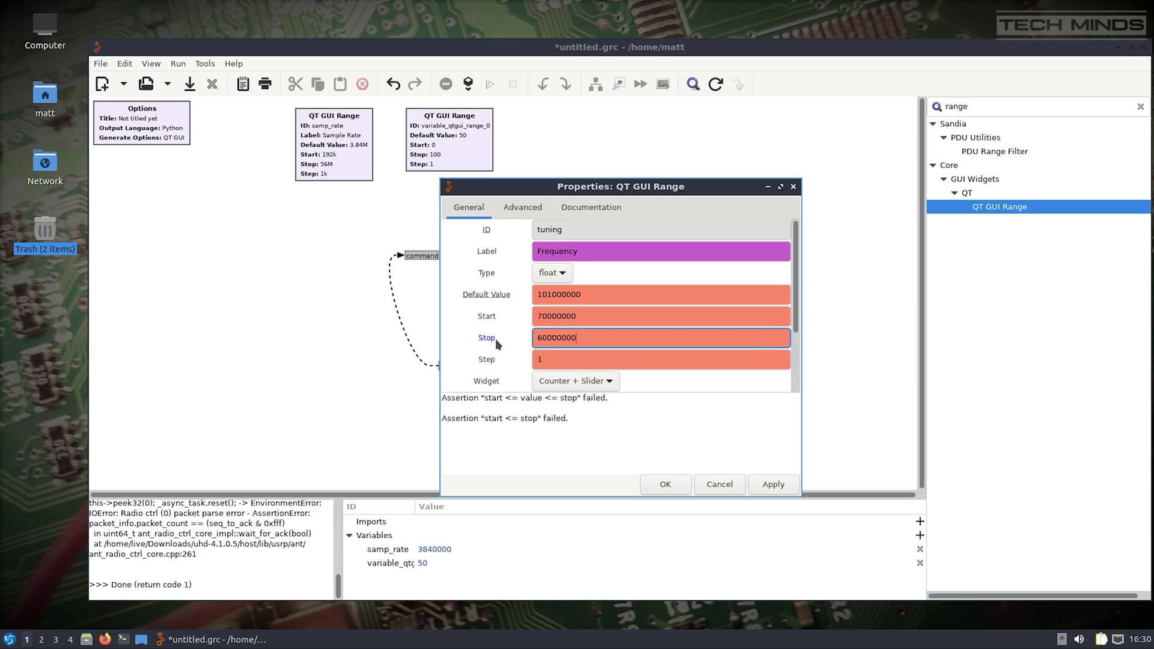
key("Tab")
type("200000000")
left_click(589, 337)
type("00")
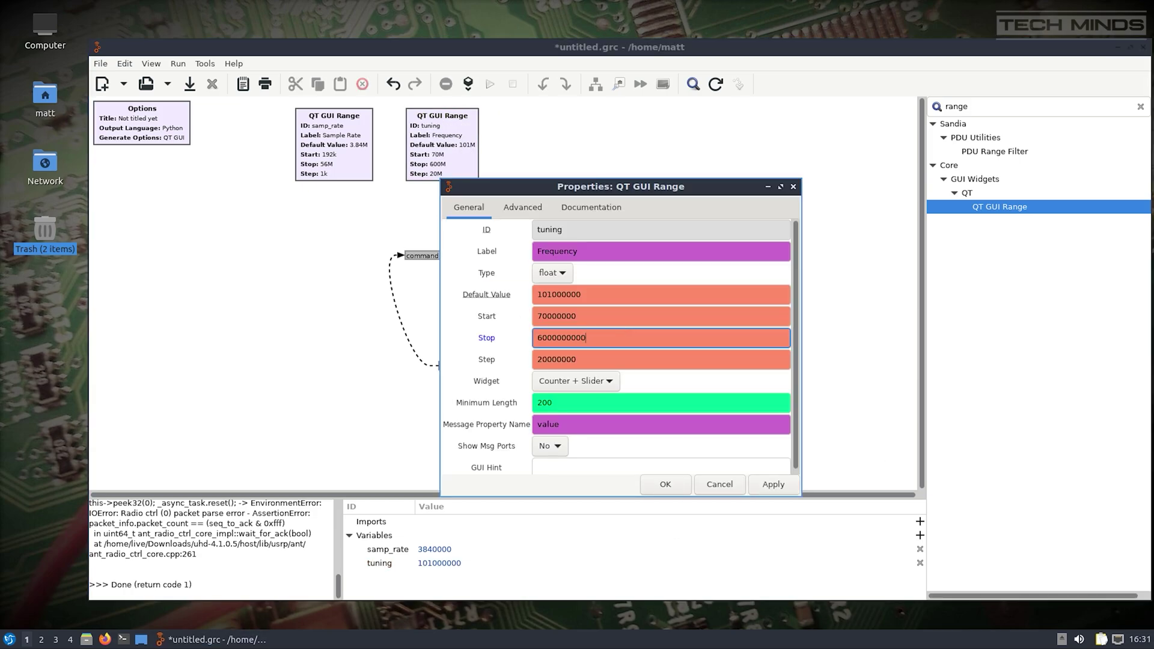
left_click(601, 359)
key("BackSpace")
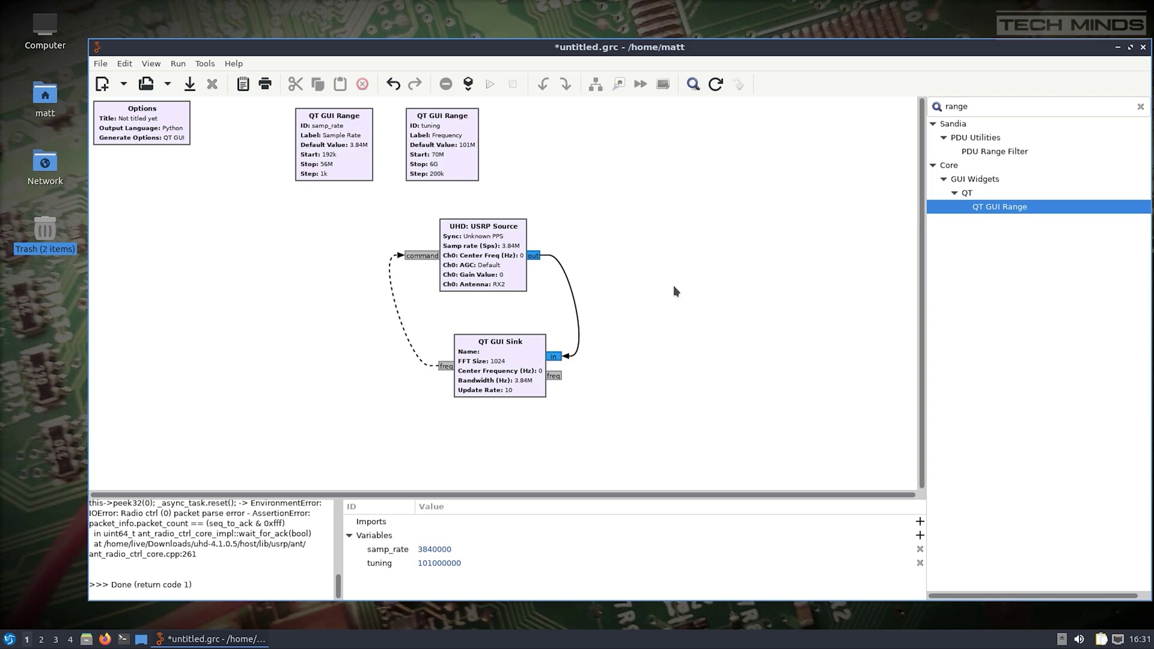
key("Tab")
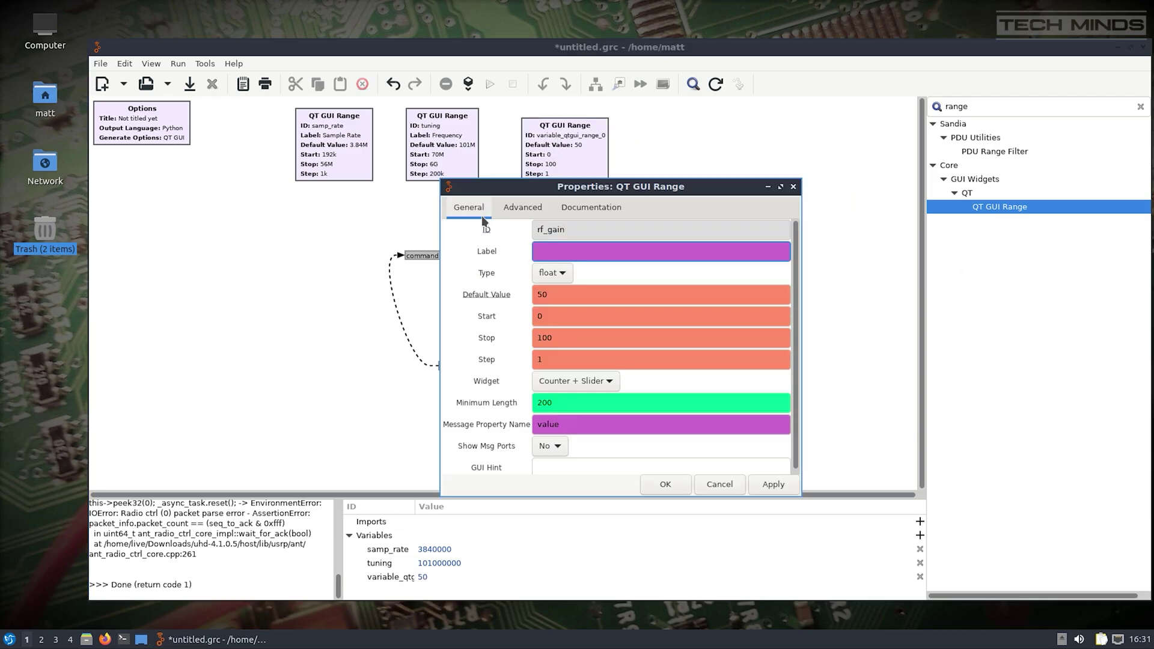
type("RF Gain")
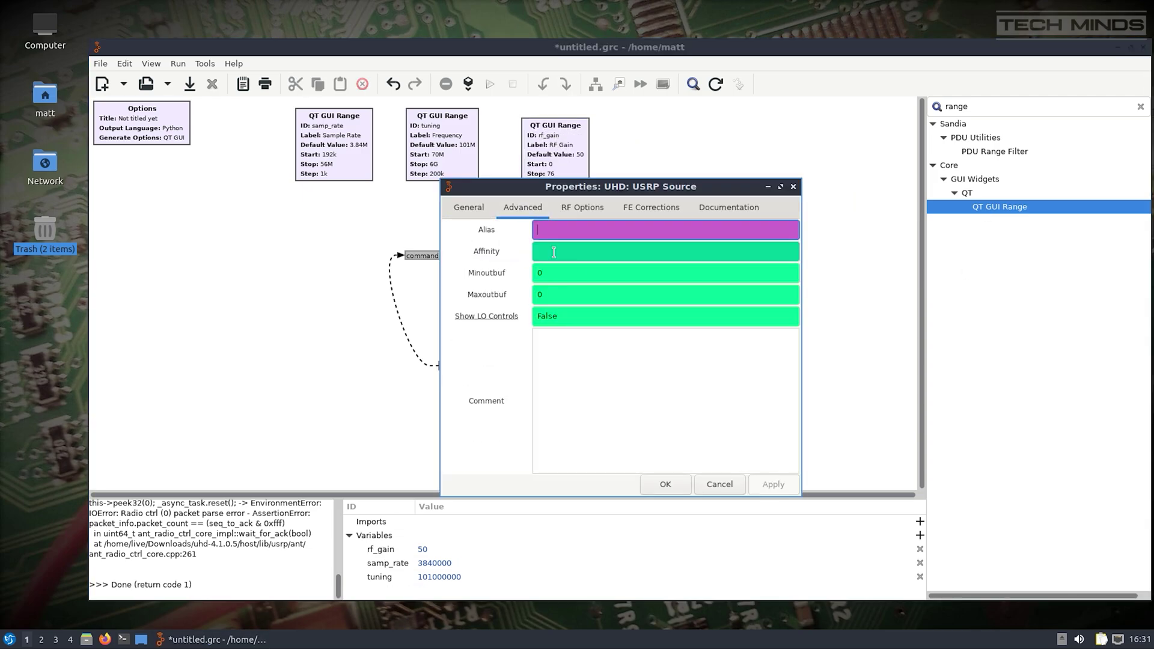
left_click(469, 207)
scroll(601, 336, "down", 2)
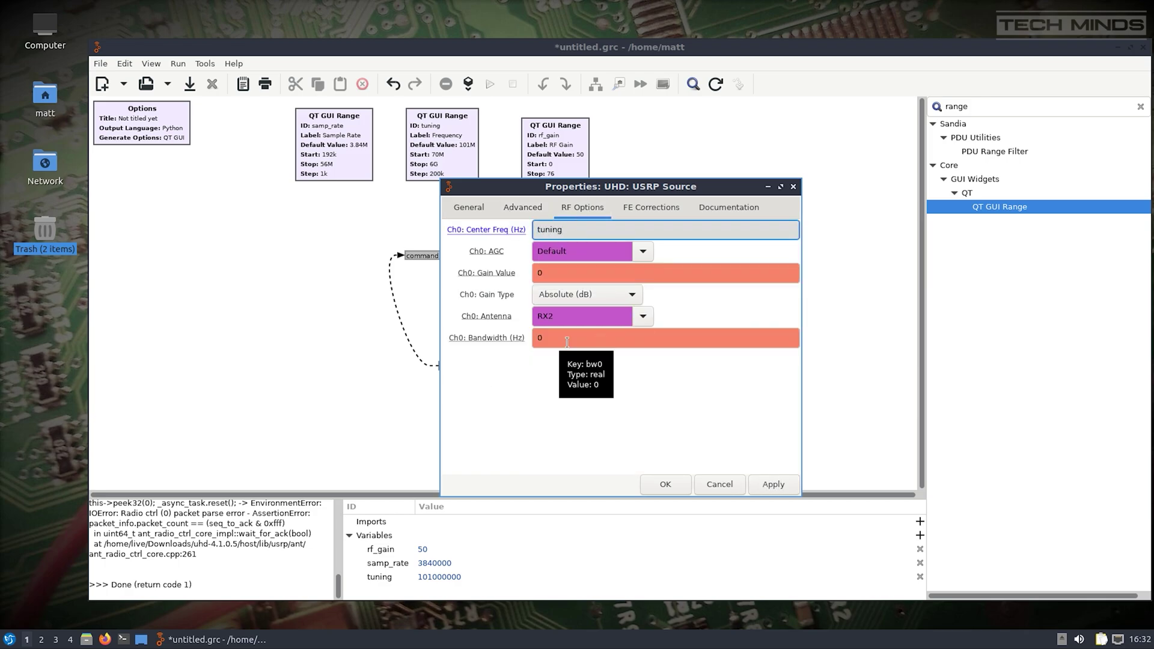
left_click(567, 339)
type("samp_rate")
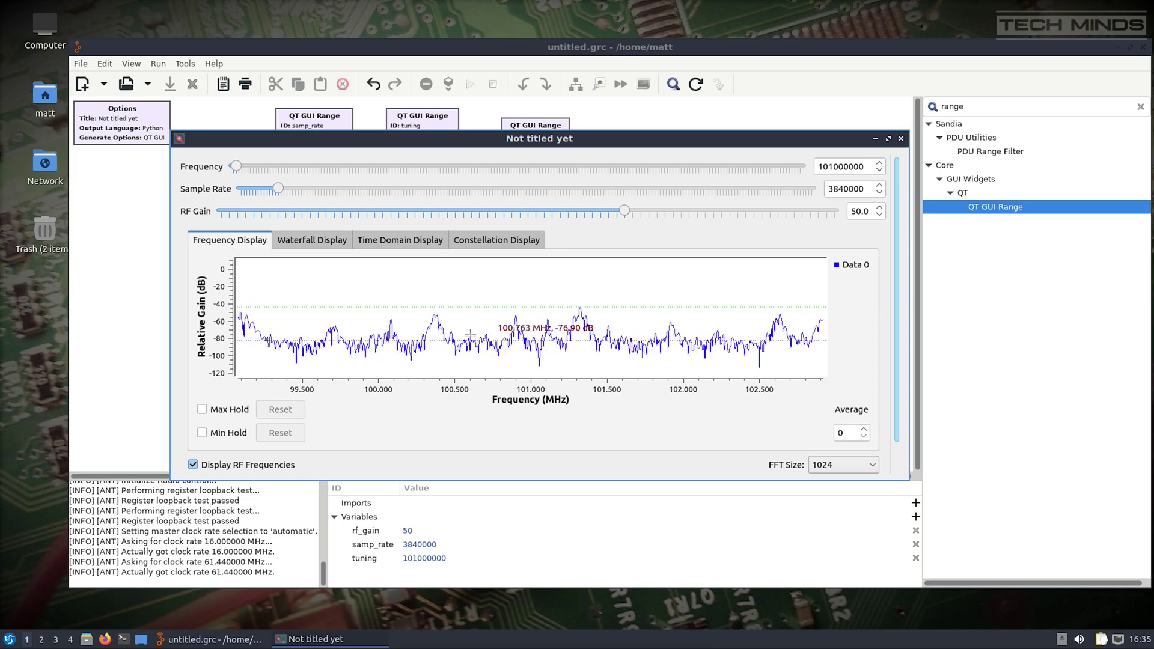
left_click(312, 240)
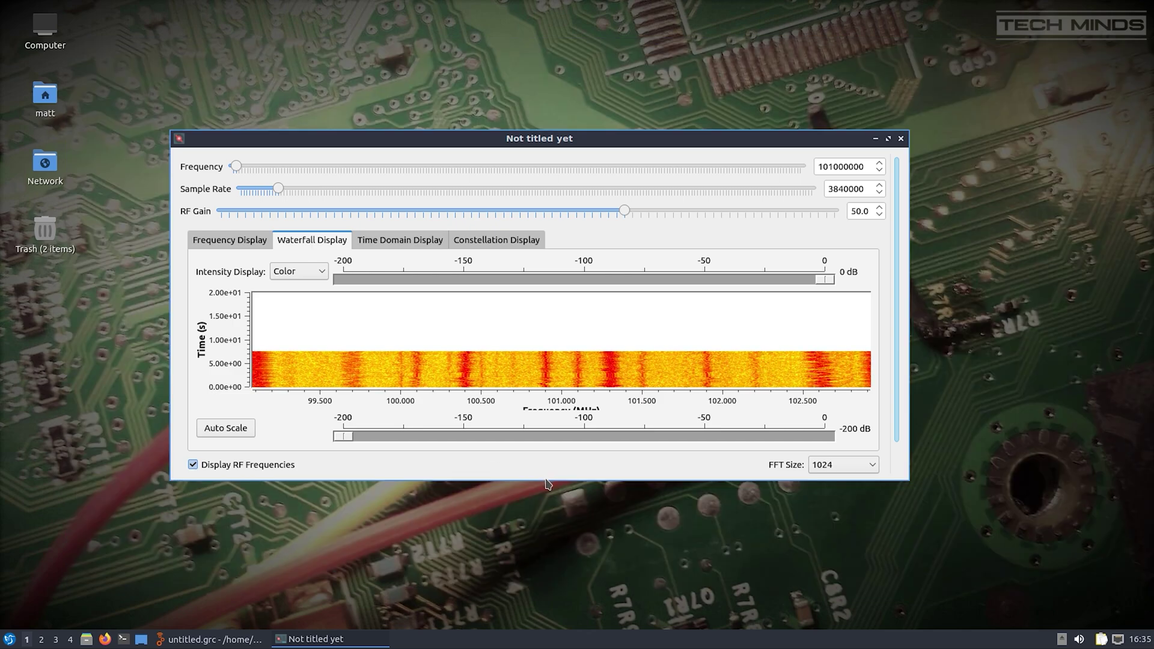
left_click_drag(549, 481, 556, 515)
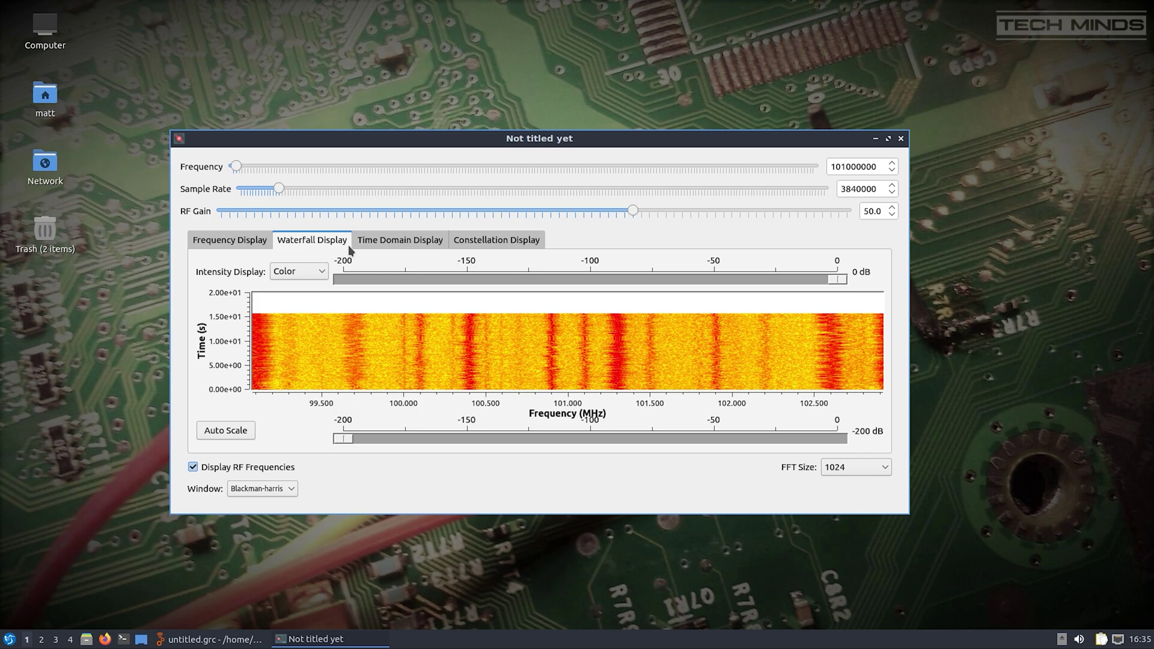
left_click(404, 240)
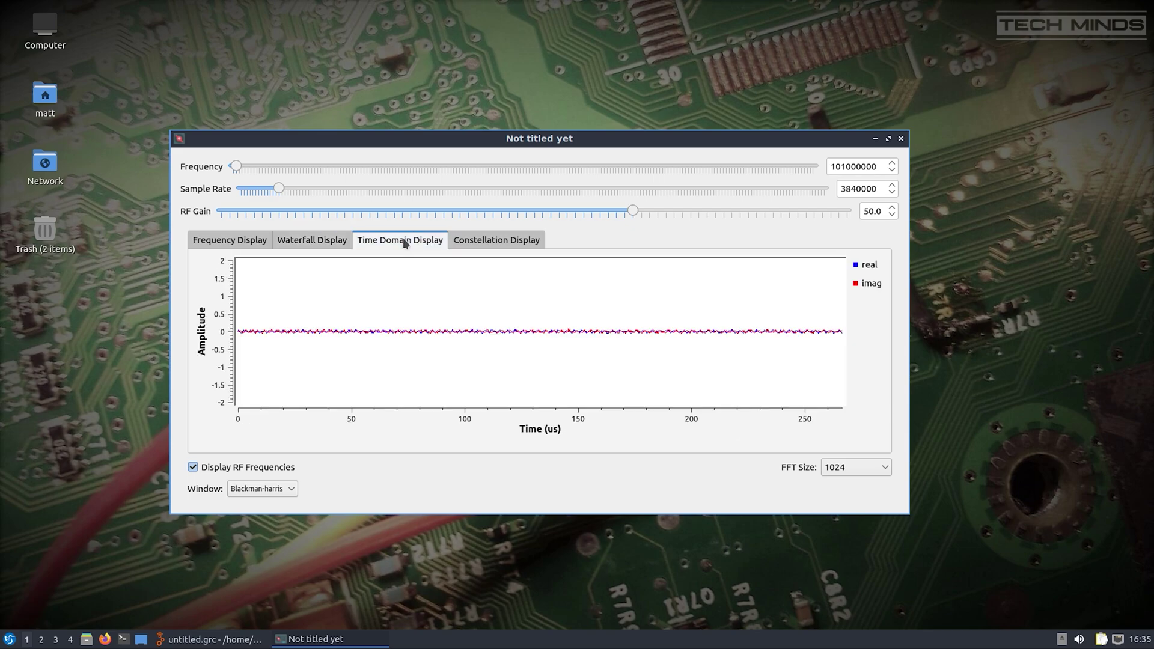
left_click(229, 240)
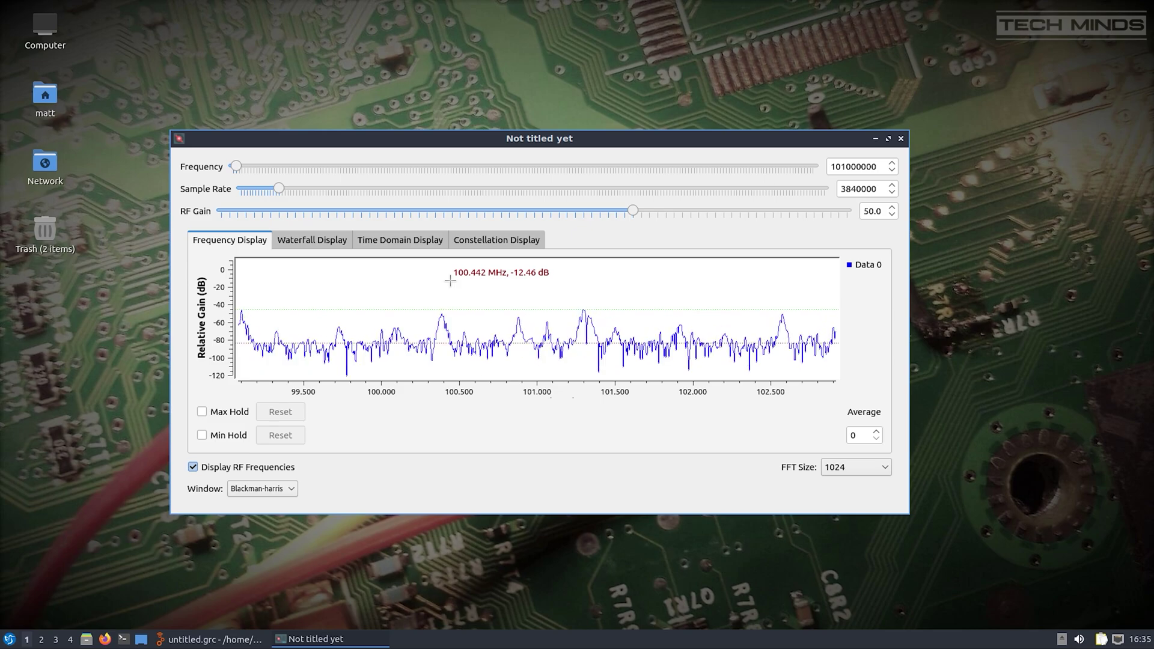
left_click(900, 139)
left_click(211, 639)
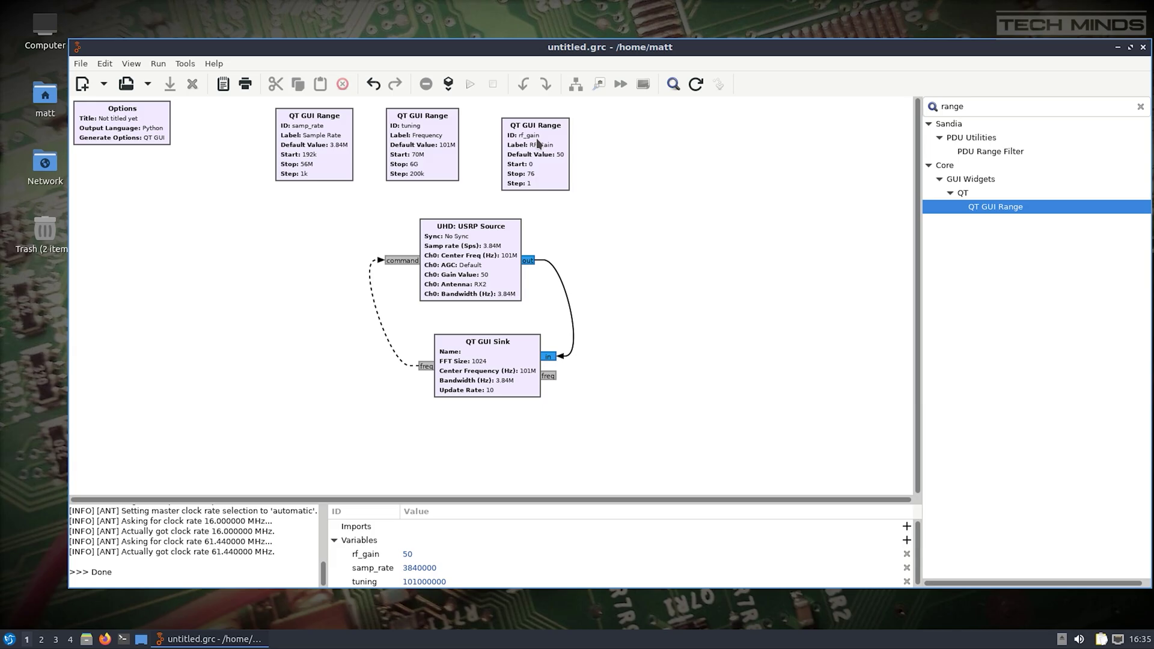
Open the properties of the flowgraph's Options block
double_click(136, 133)
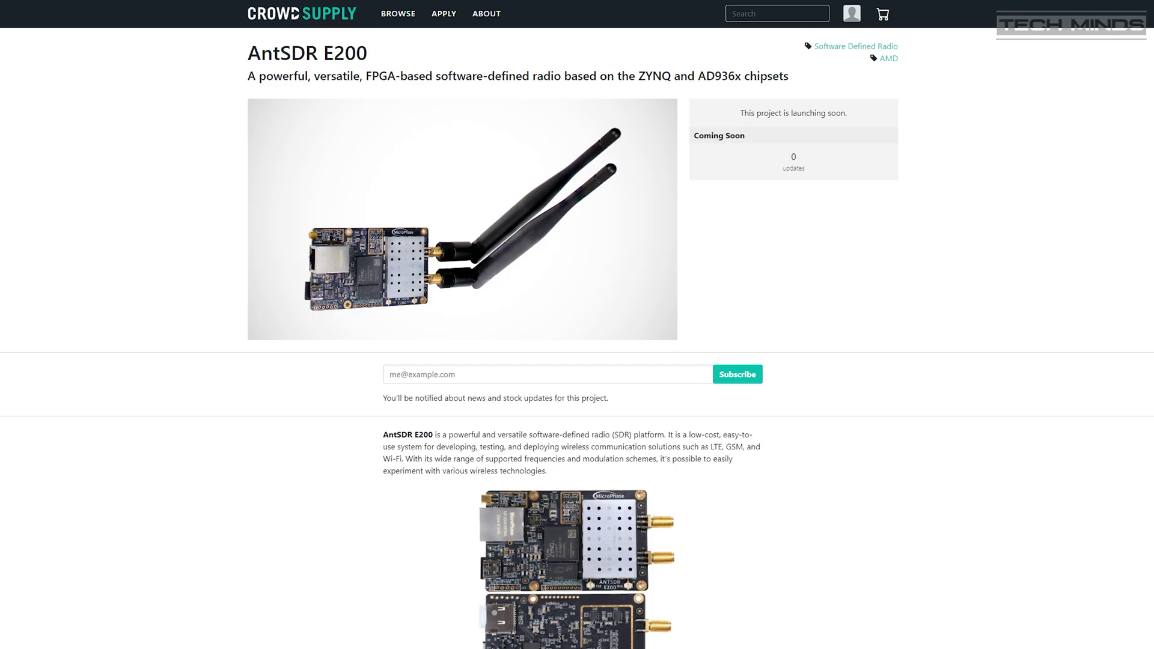